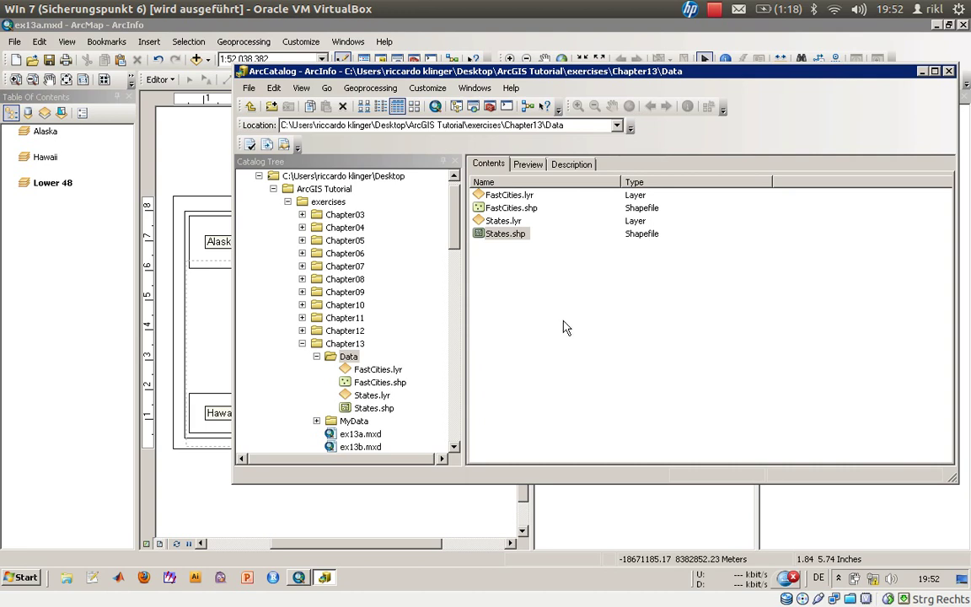
Examine the XY coordinate system name, datum and spheroid details of the States.shp shapefile
right_click(520, 234)
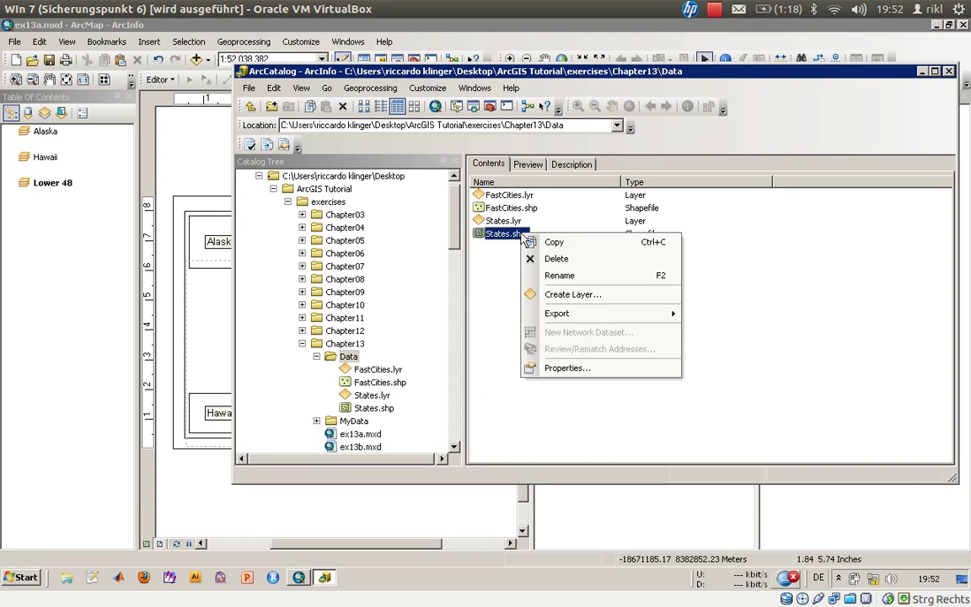
click(577, 370)
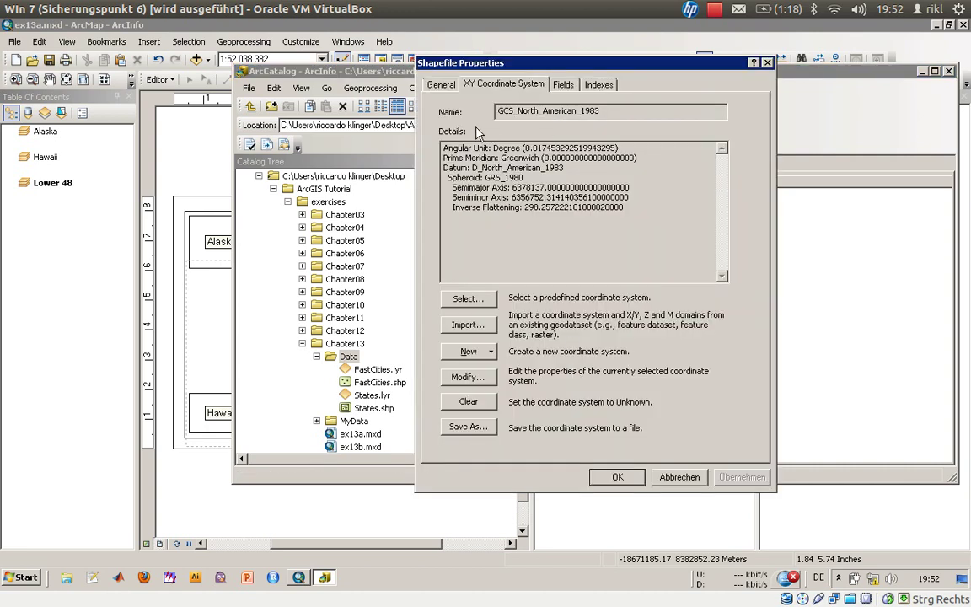
click(437, 83)
click(496, 82)
drag(498, 111, 624, 119)
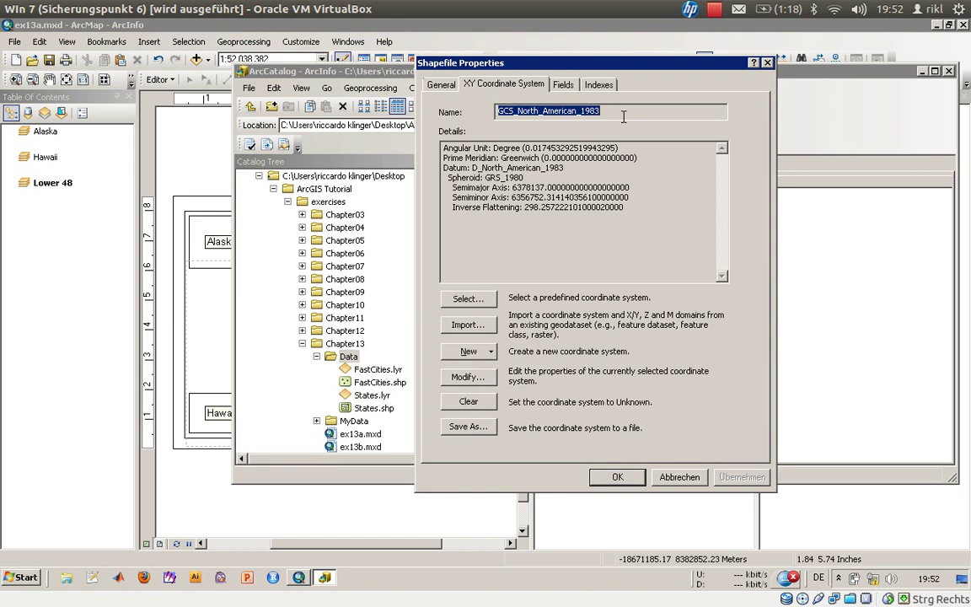
drag(478, 178, 525, 190)
click(523, 188)
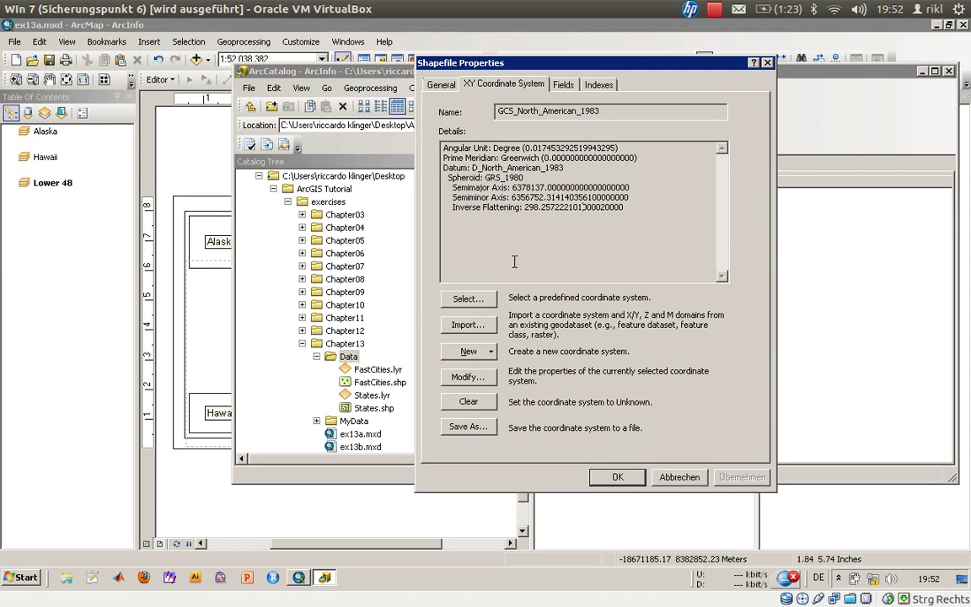
double_click(496, 148)
click(521, 149)
click(621, 477)
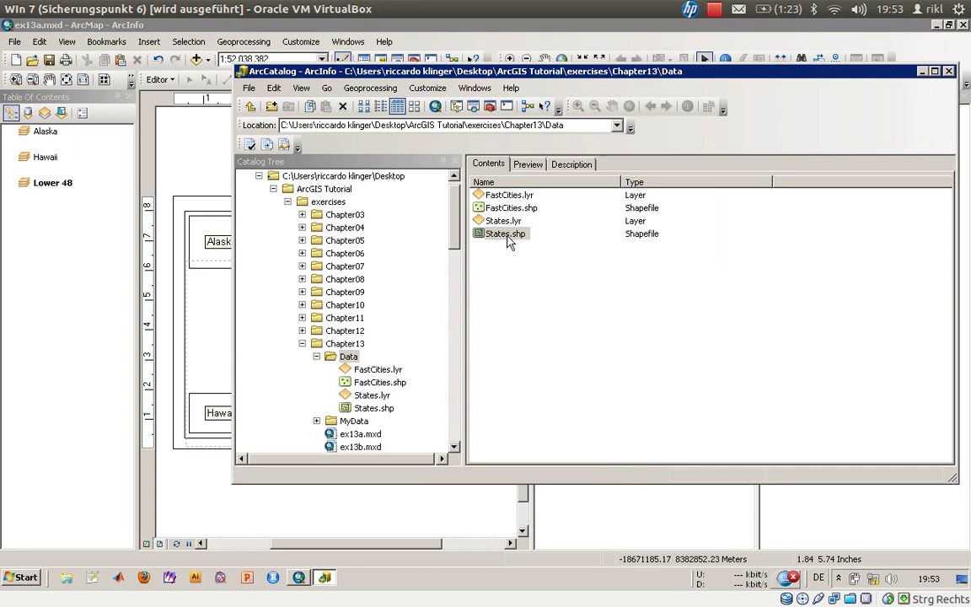
Add the States shapefile from the Chapter13 Data folder to the Lower 48 data frame and return to ArcMap
click(344, 240)
drag(258, 248, 59, 217)
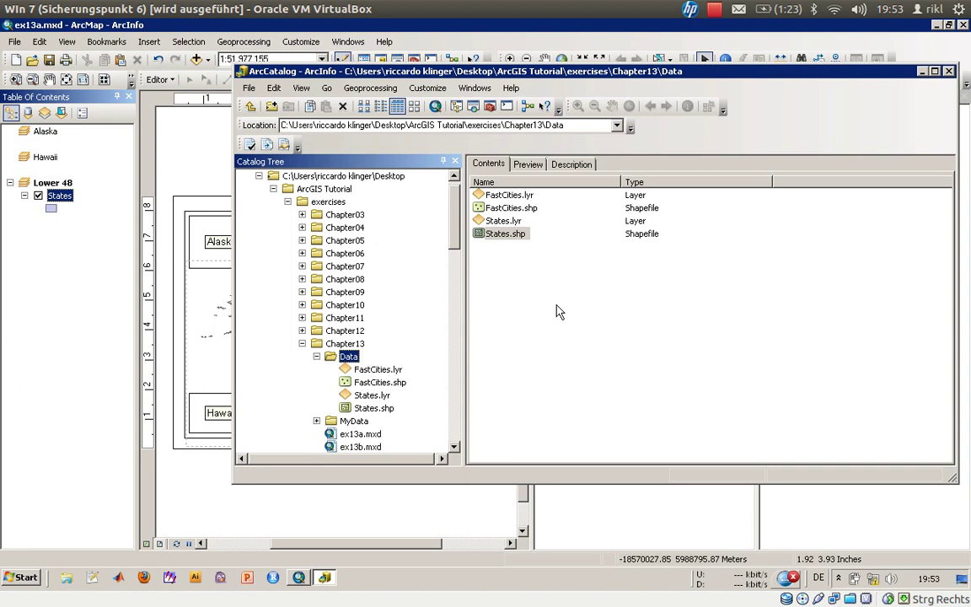
click(108, 379)
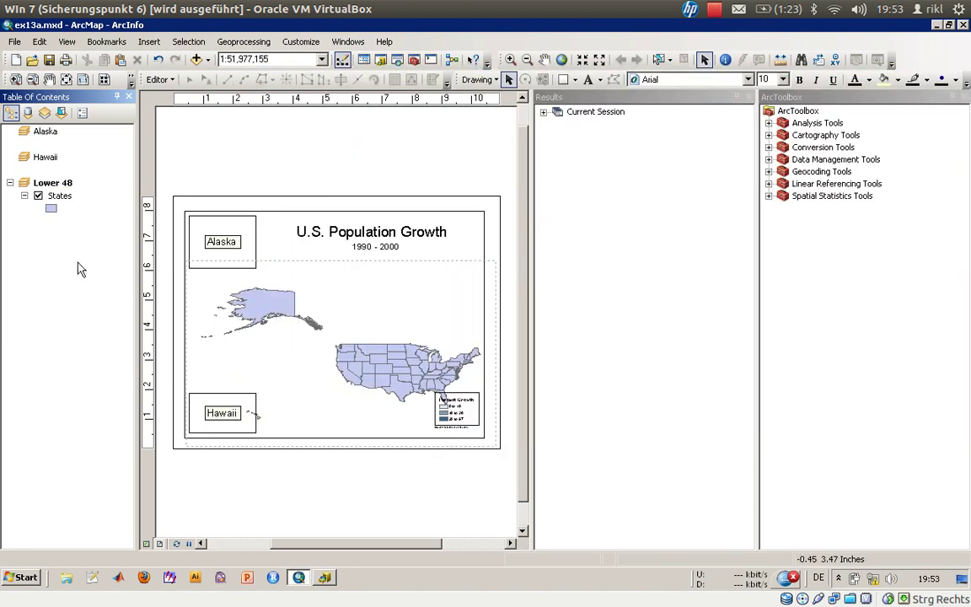
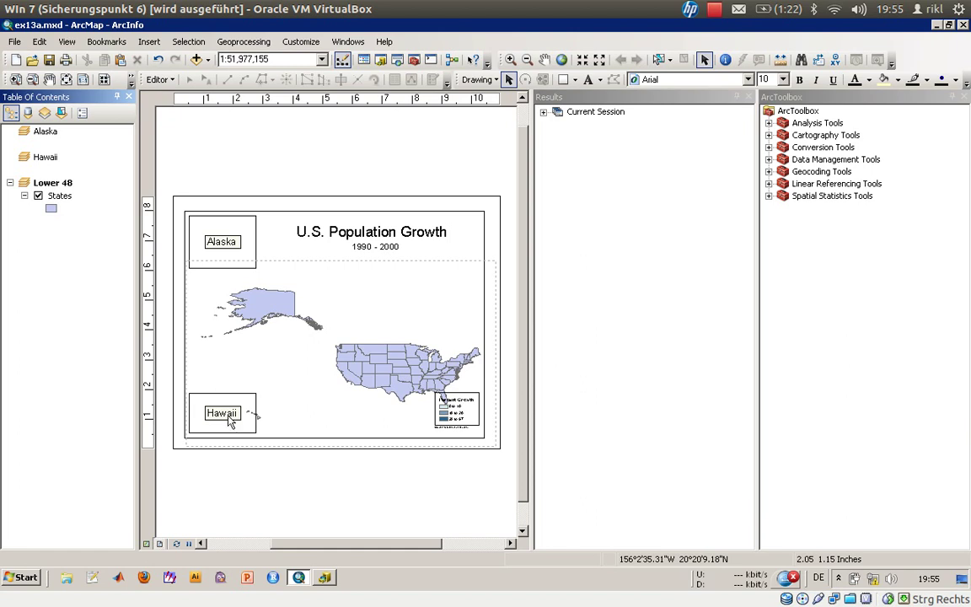
Open the symbology settings of the States layer in the Lower 48 data frame
right_click(62, 196)
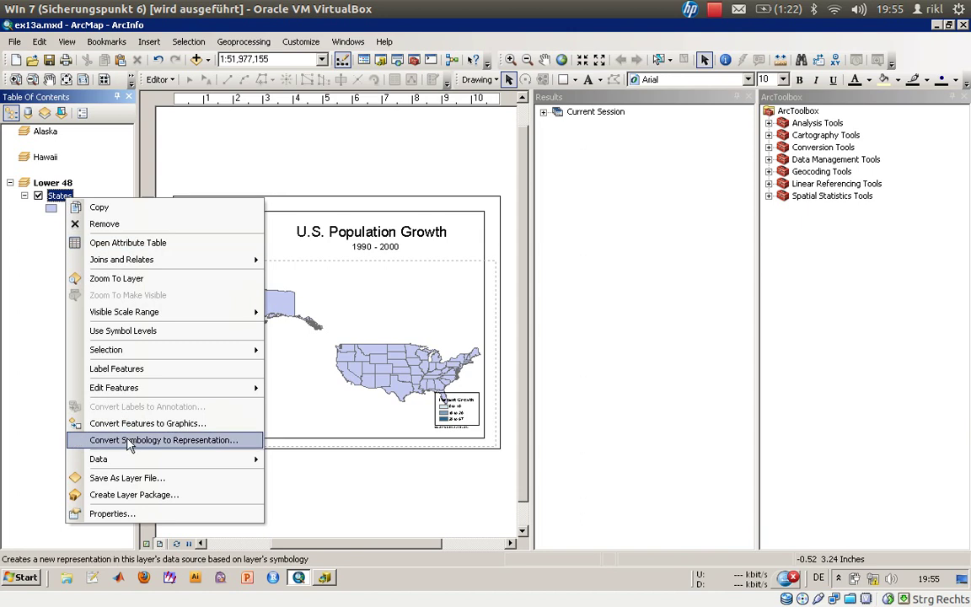
click(131, 513)
click(377, 128)
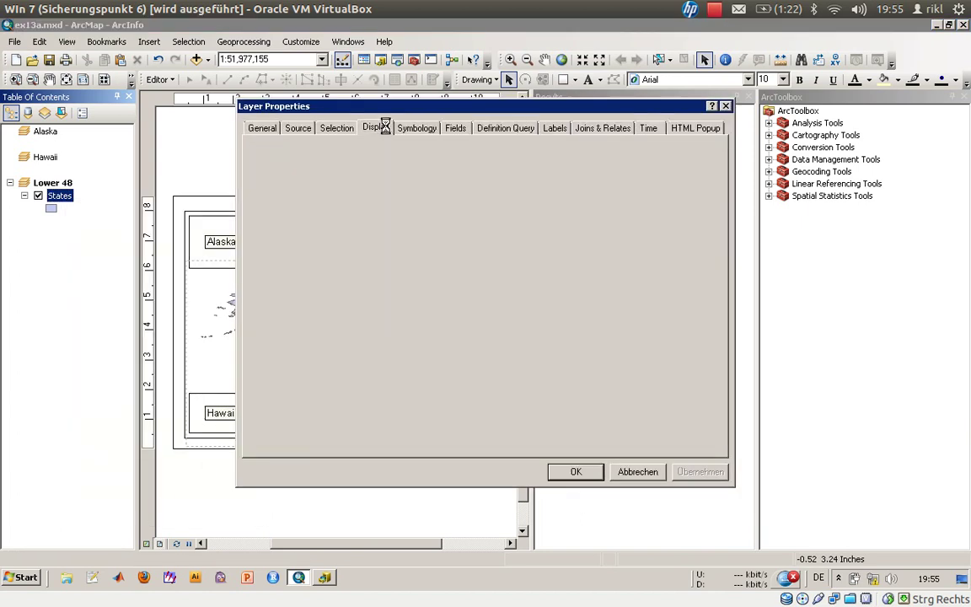
click(417, 128)
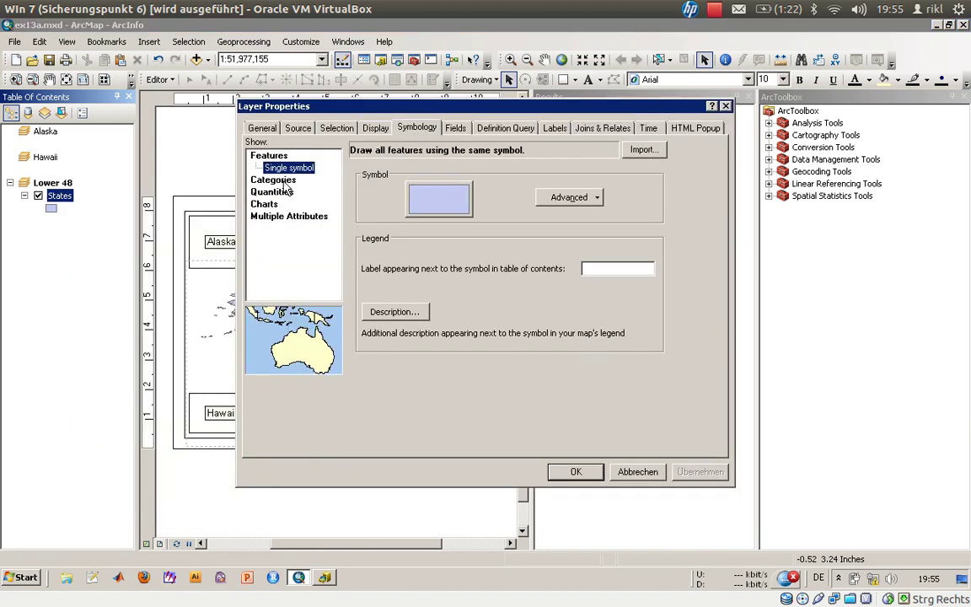
Try categorizing the States layer by unique values of the NumChange field, adding all values
click(273, 179)
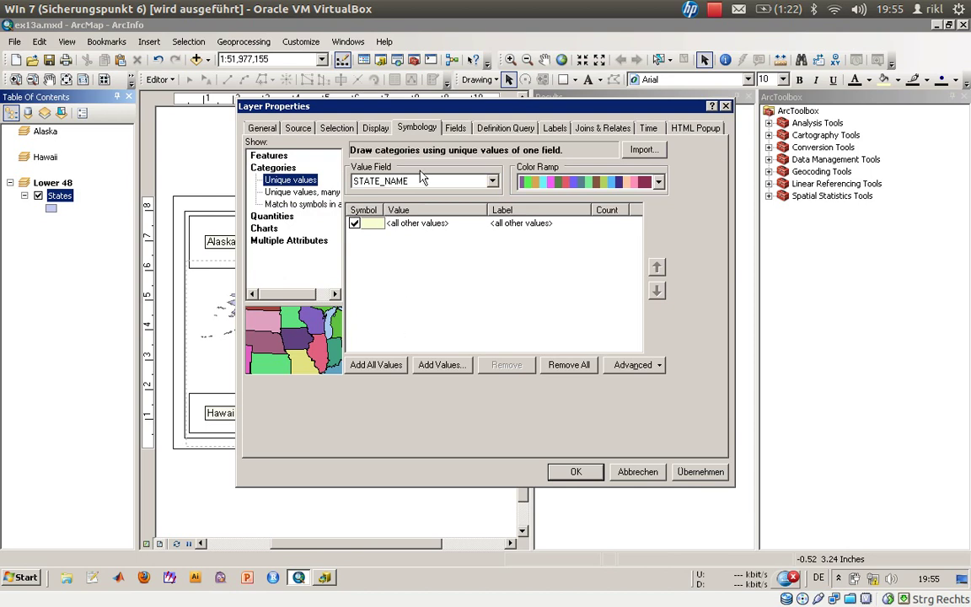
click(388, 181)
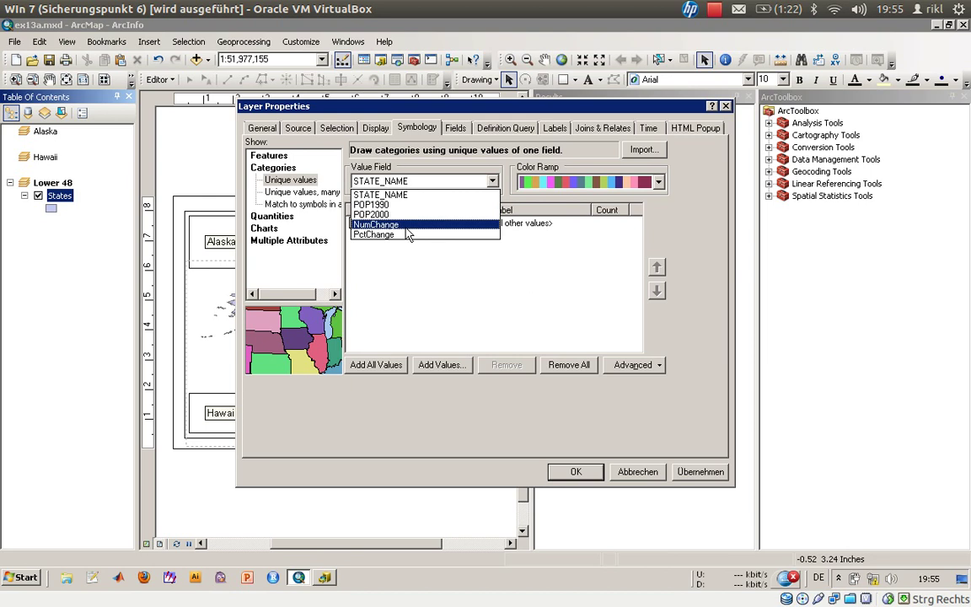
click(407, 226)
click(389, 371)
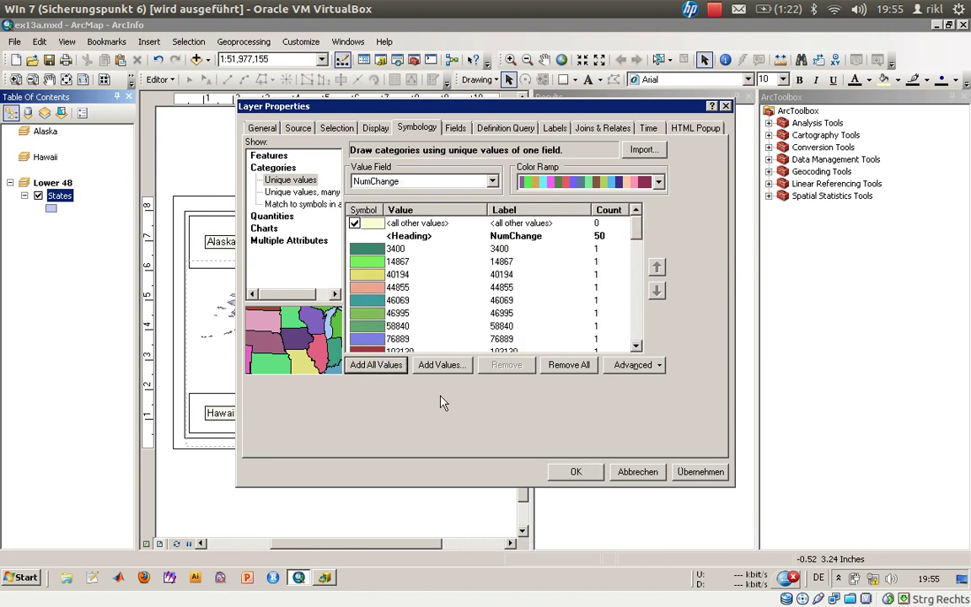
Symbolize the States layer with graduated colors based on NumChange, using the blue-yellow-red color ramp, and apply it
click(273, 216)
click(436, 182)
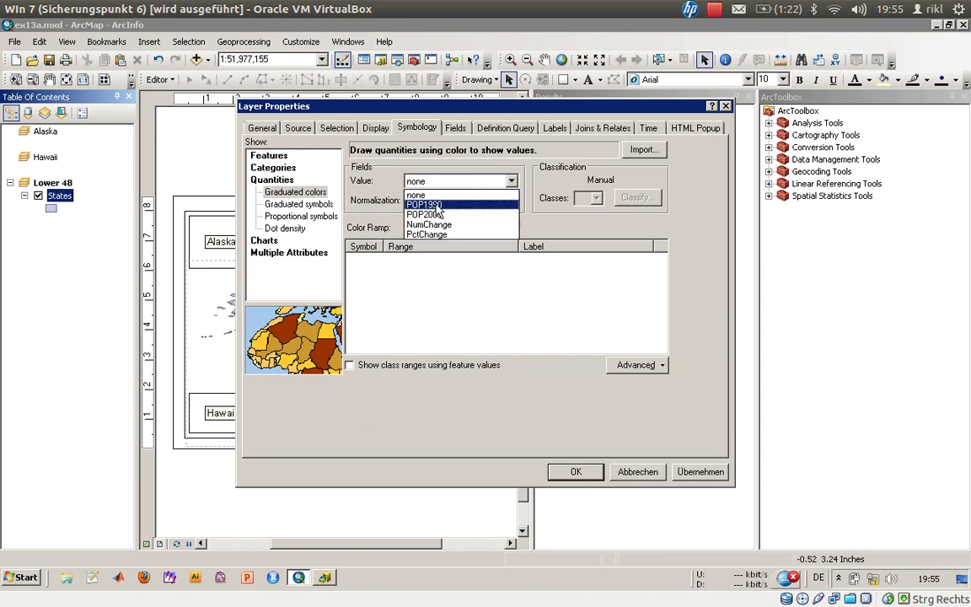
click(421, 219)
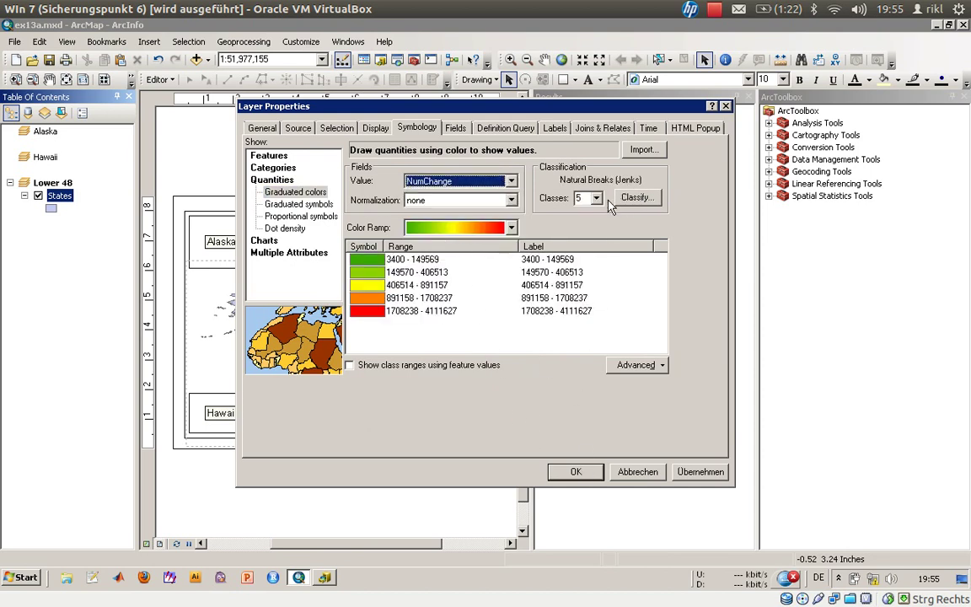
click(456, 229)
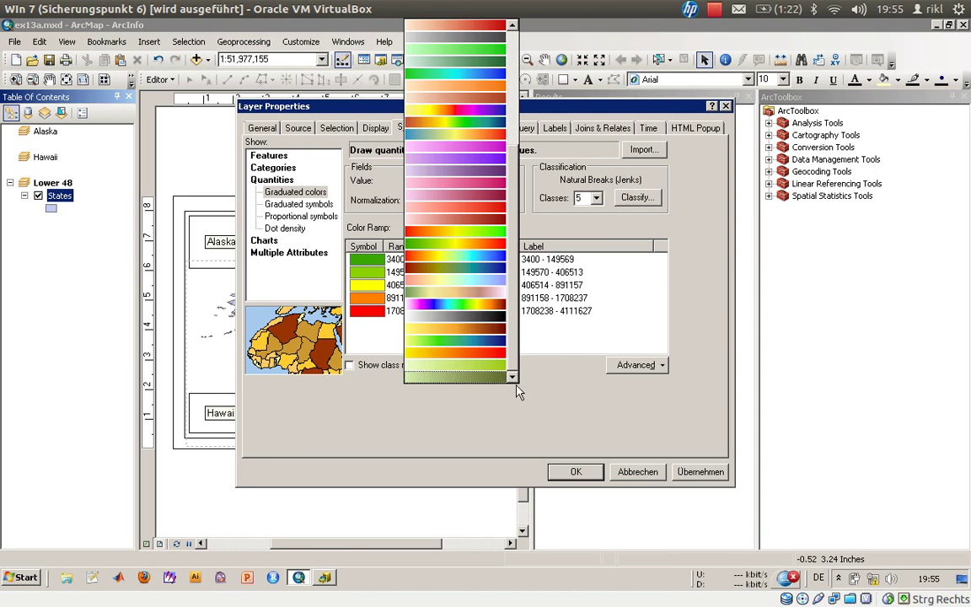
drag(512, 368, 522, 250)
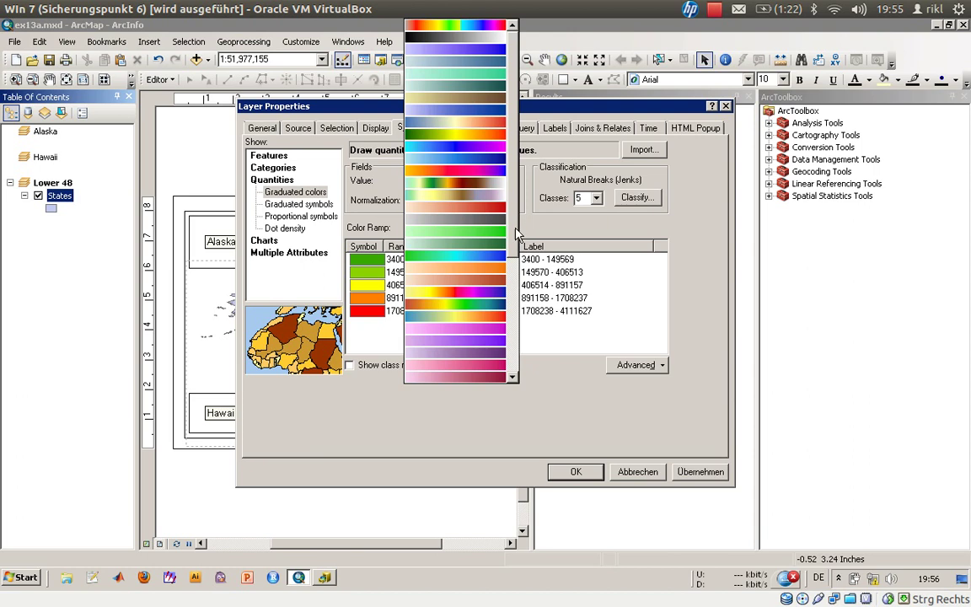
scroll(469, 210, down, 1)
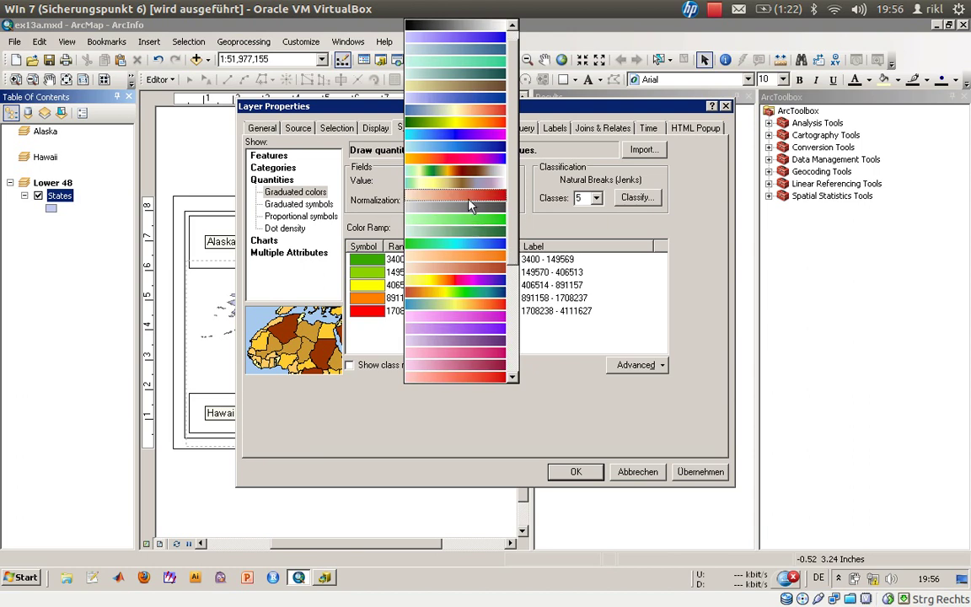
click(458, 113)
click(570, 472)
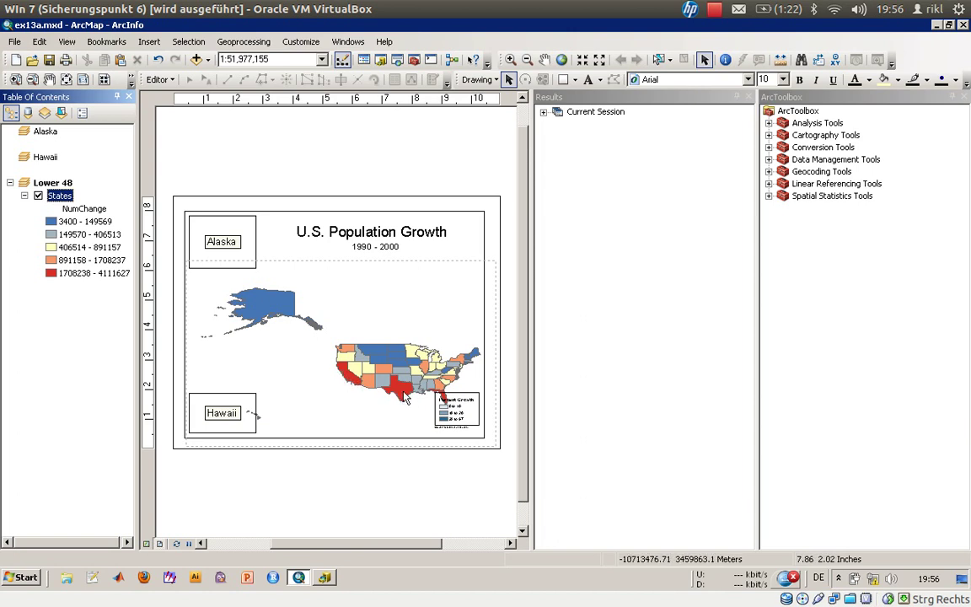
right_click(59, 183)
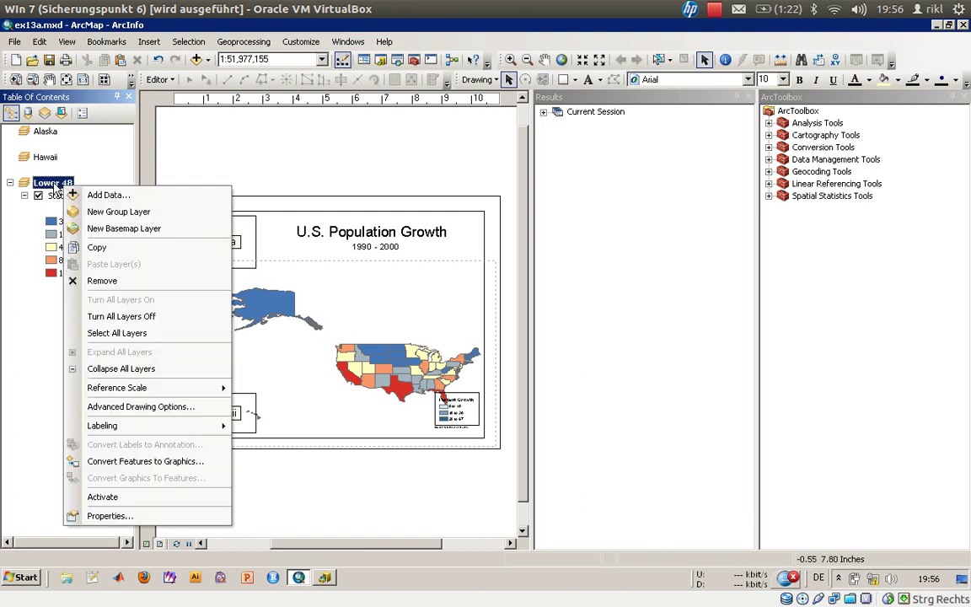
click(55, 185)
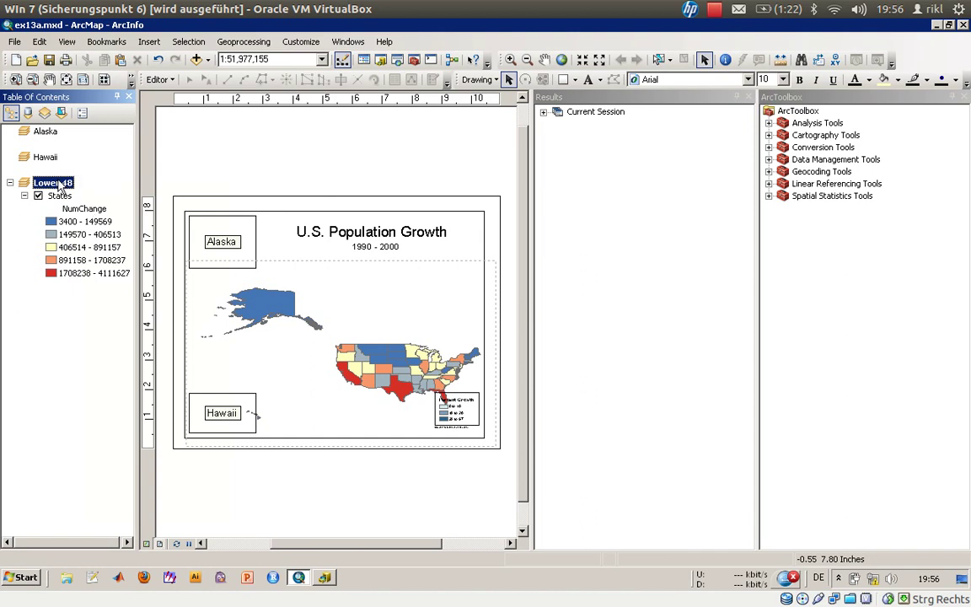
right_click(59, 186)
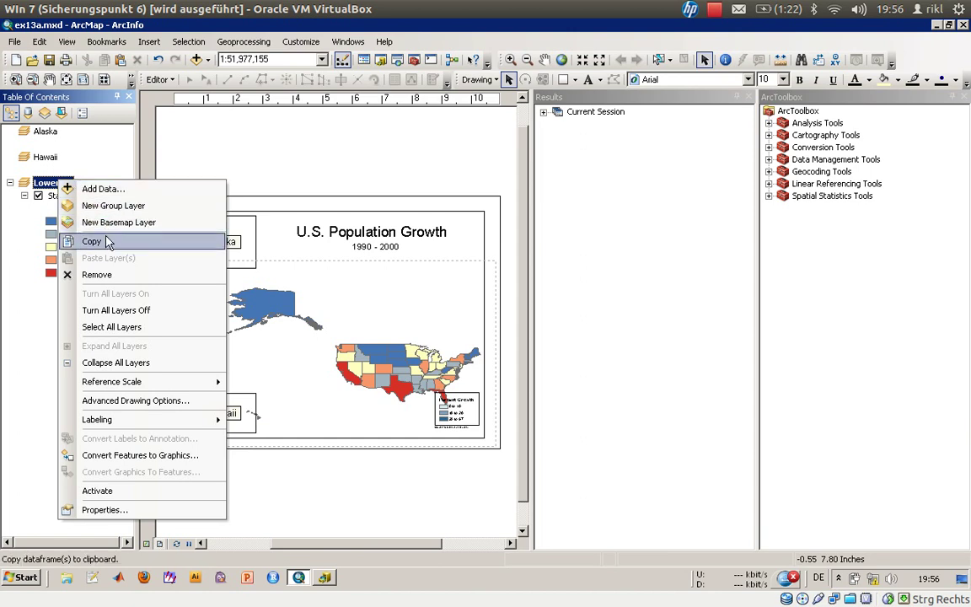
click(208, 62)
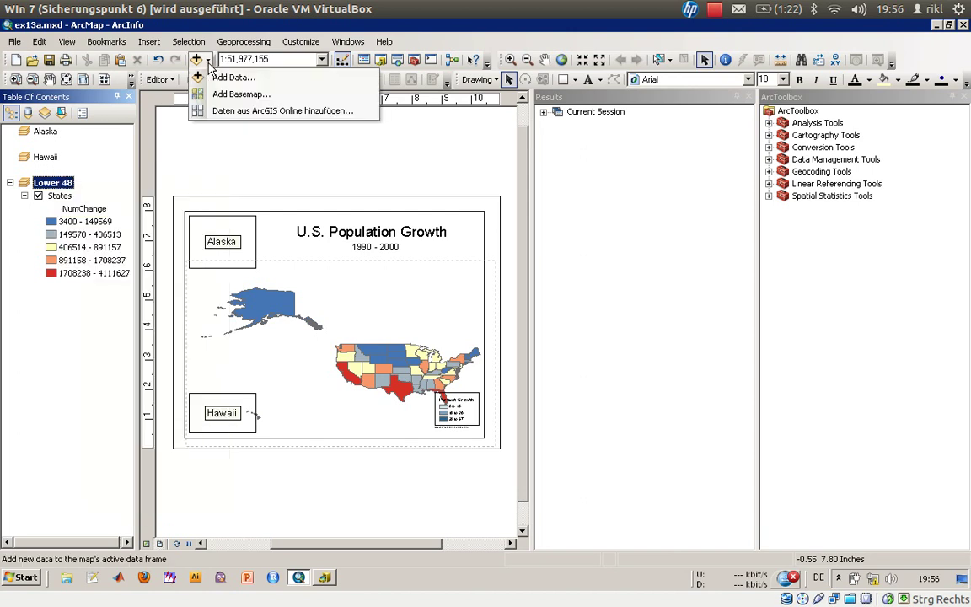
right_click(59, 180)
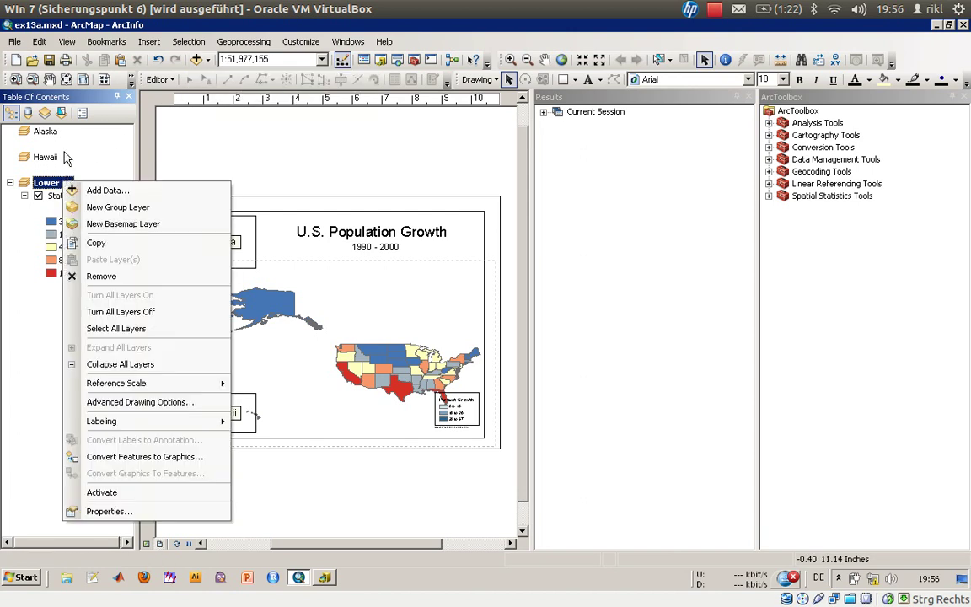
click(45, 132)
click(53, 183)
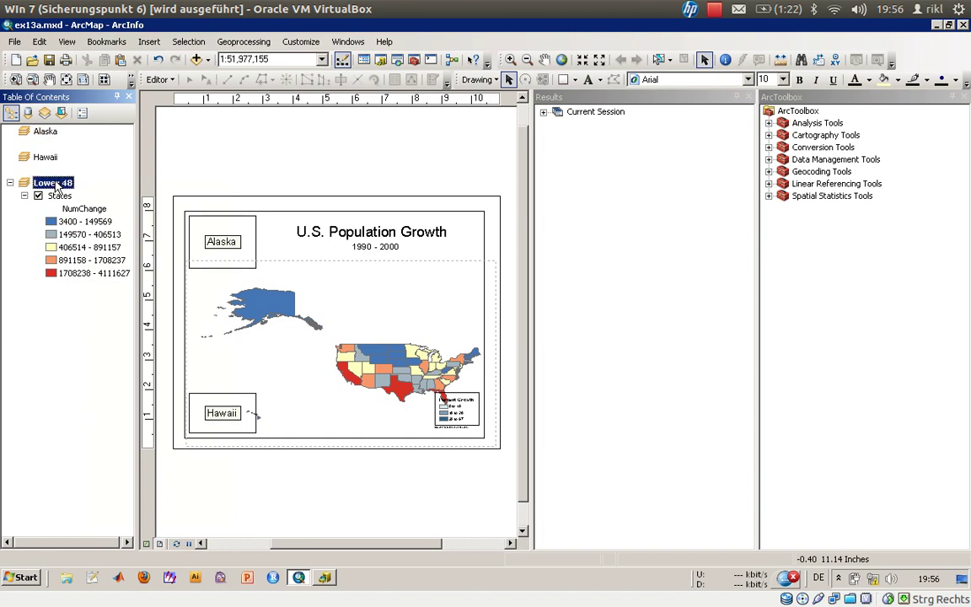
Open the Lower 48 data frame's coordinate system settings and expand the predefined projected coordinate systems
right_click(56, 187)
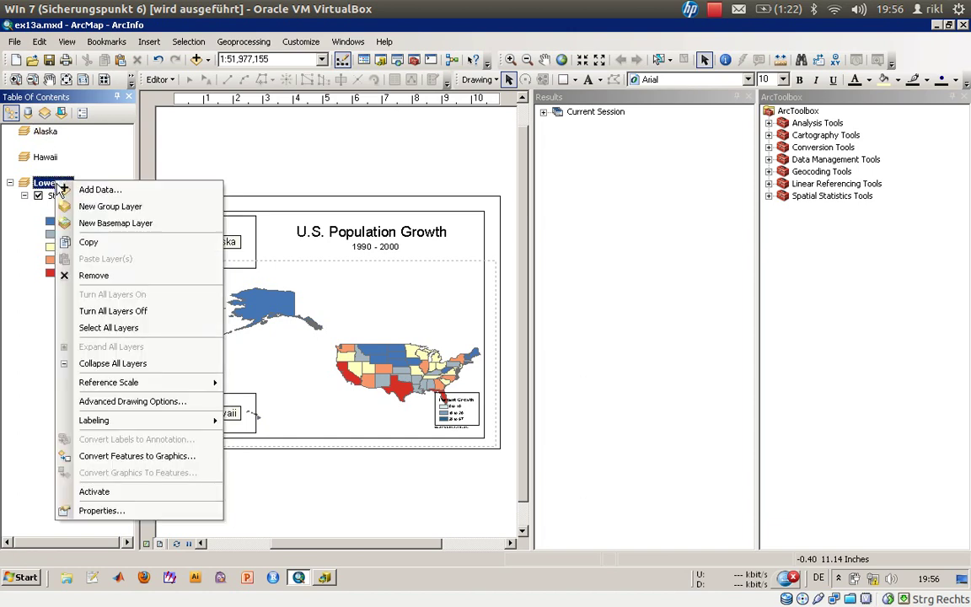
click(99, 511)
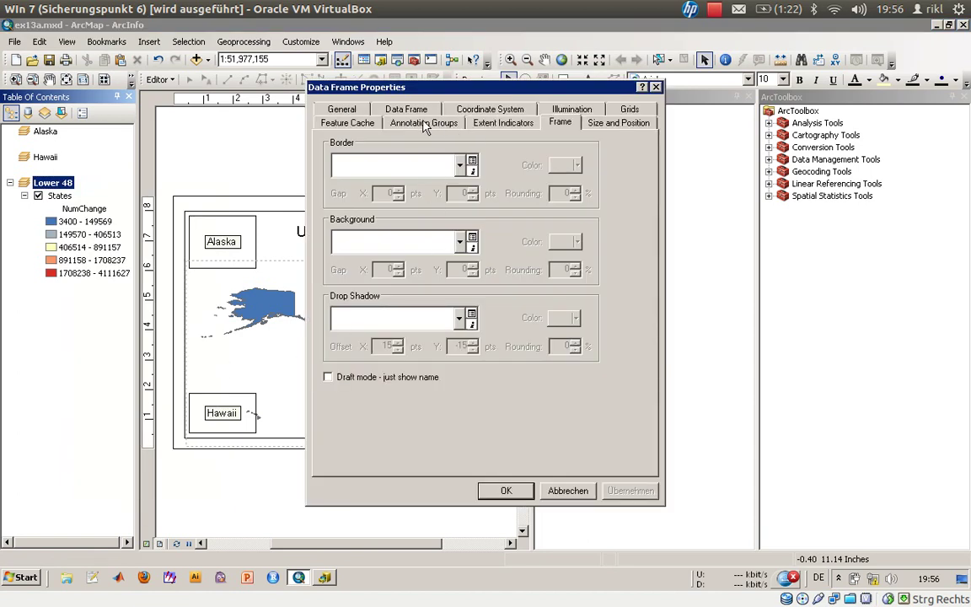
click(450, 110)
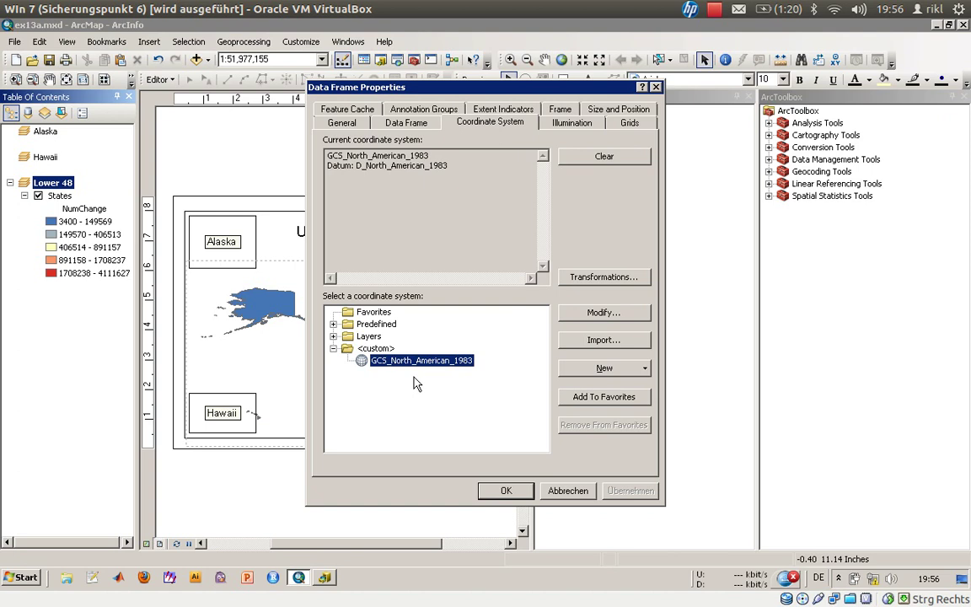
click(334, 325)
click(347, 348)
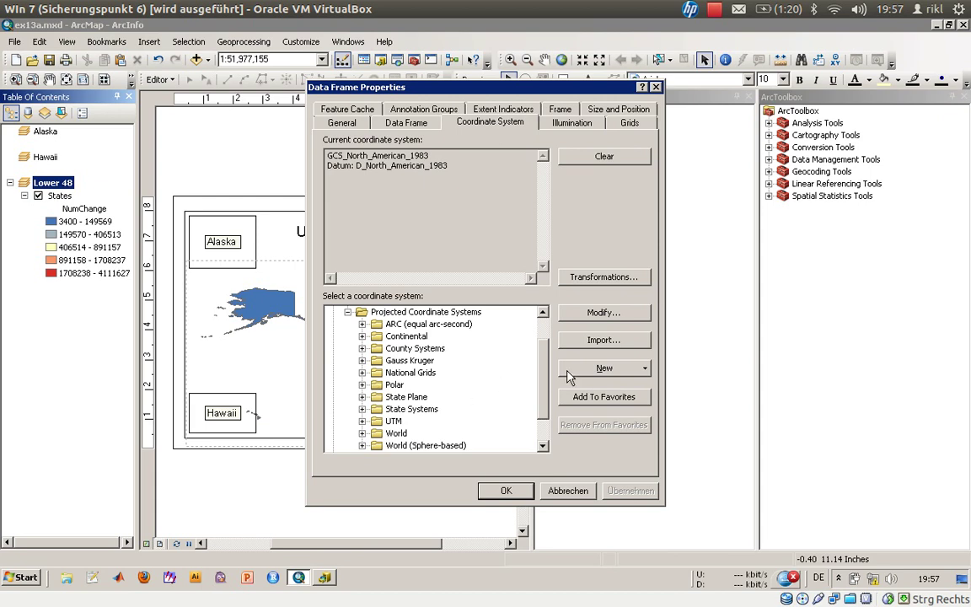
scroll(544, 378, down, 1)
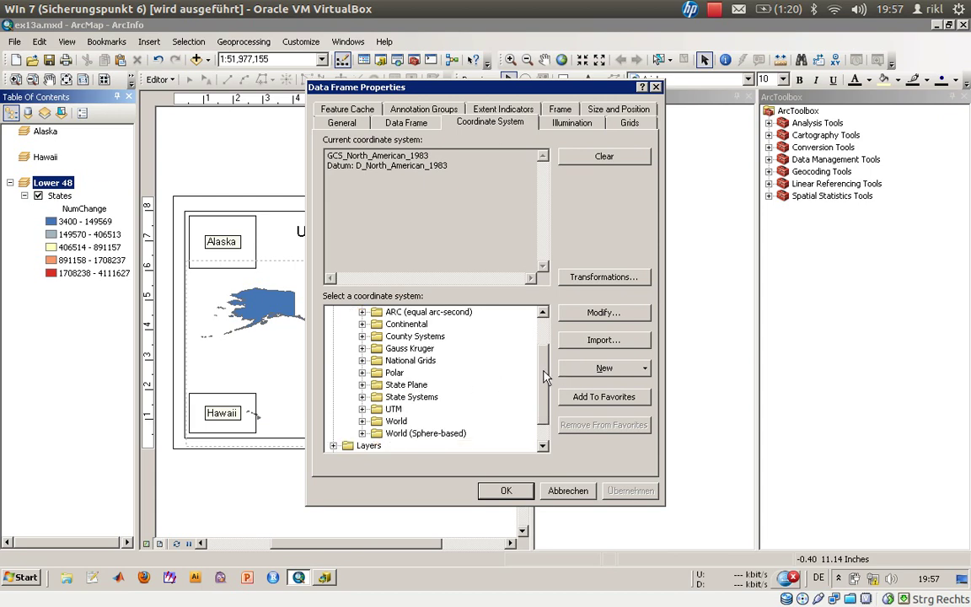
Look through the State Systems group of projected coordinate systems and collapse it again
double_click(376, 396)
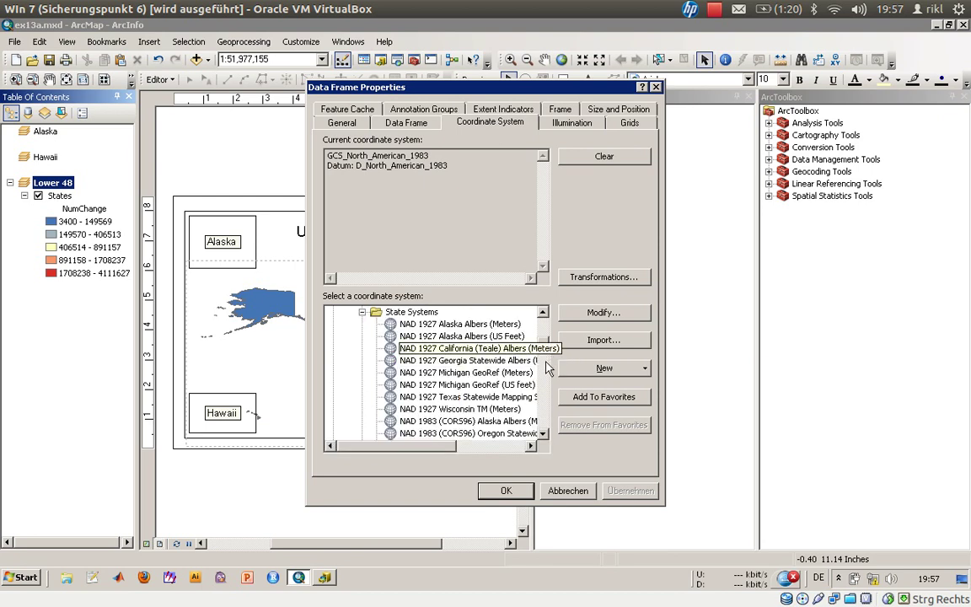
drag(546, 368, 546, 393)
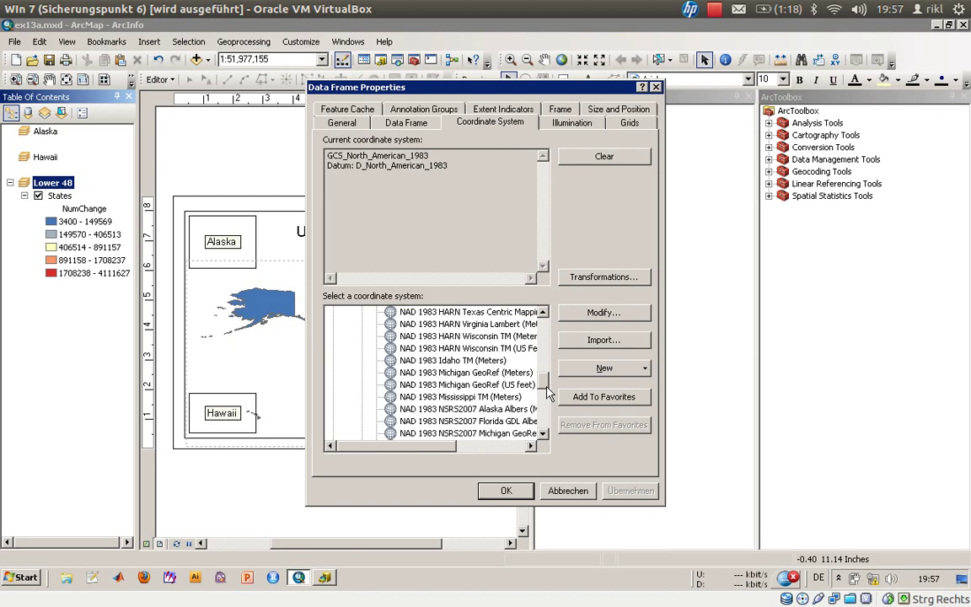
drag(546, 388, 545, 342)
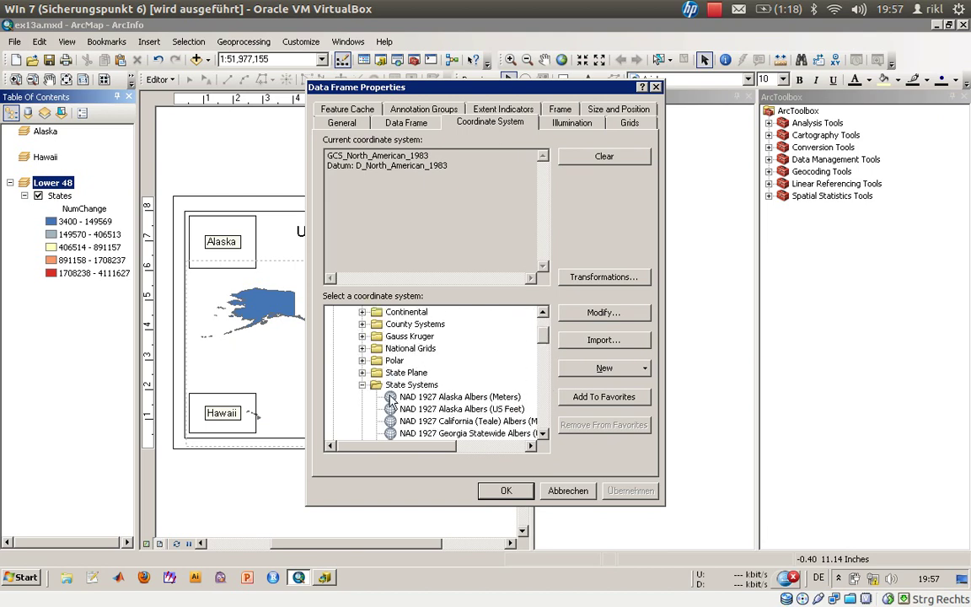
click(362, 385)
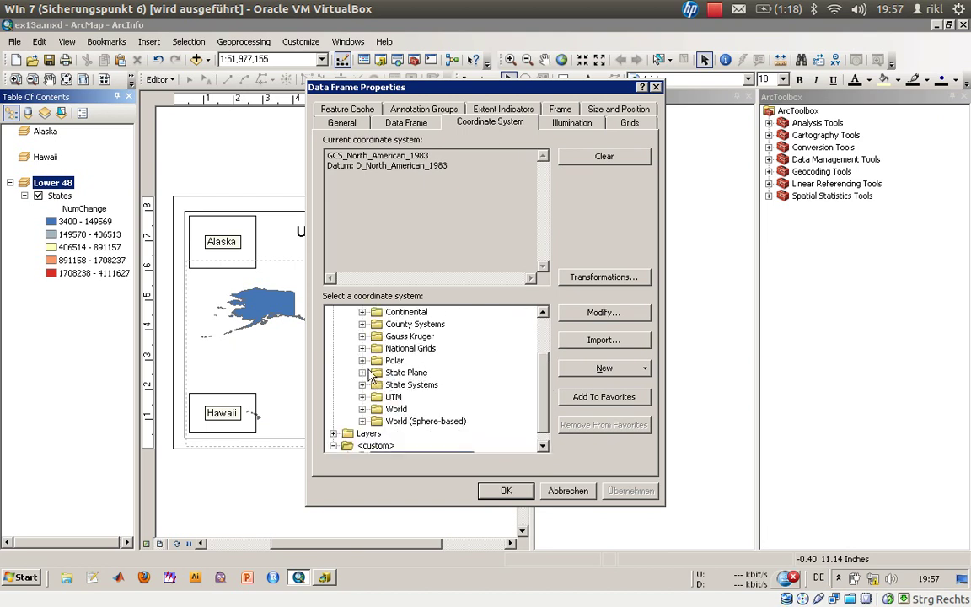
Set the Lower 48 data frame's projection to USA Contiguous Albers Equal Area Conic from the continental North America systems
click(362, 313)
click(377, 360)
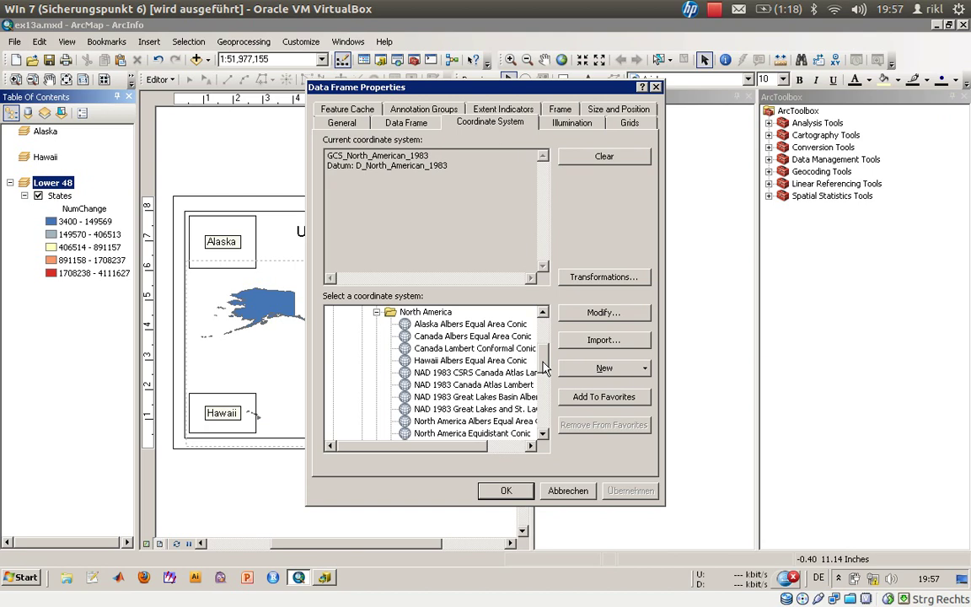
scroll(544, 371, down, 1)
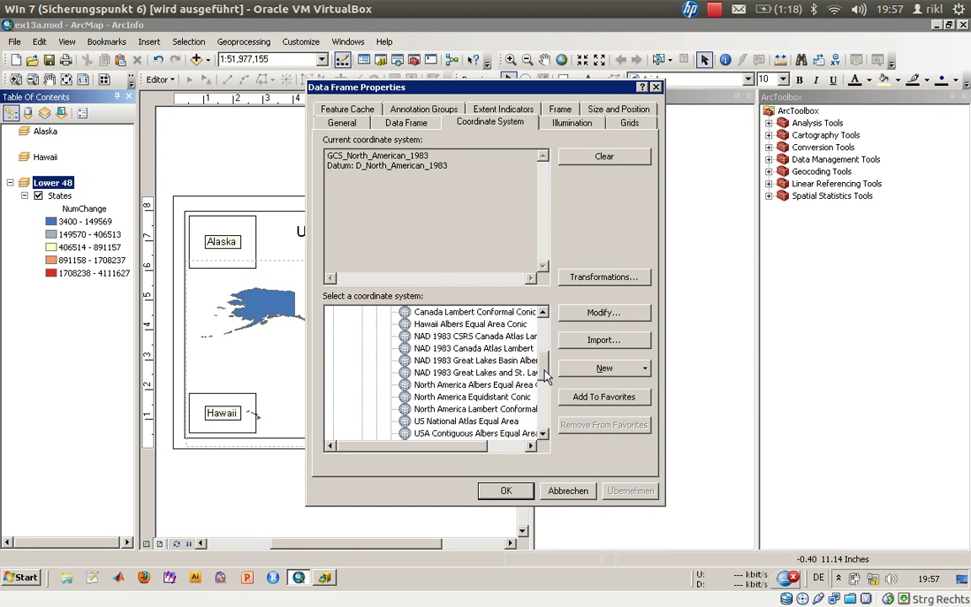
scroll(539, 384, down, 3)
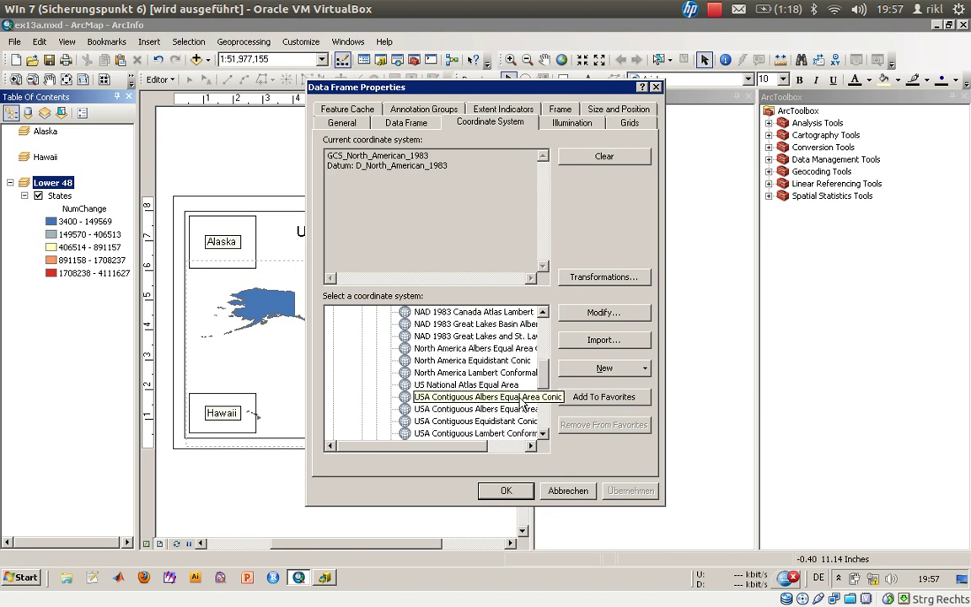
click(522, 403)
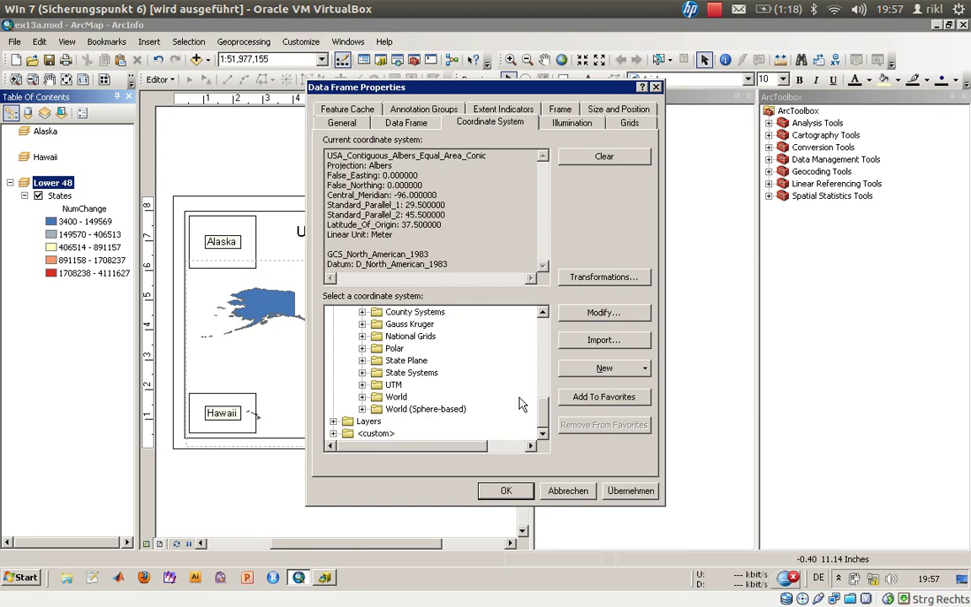
click(505, 492)
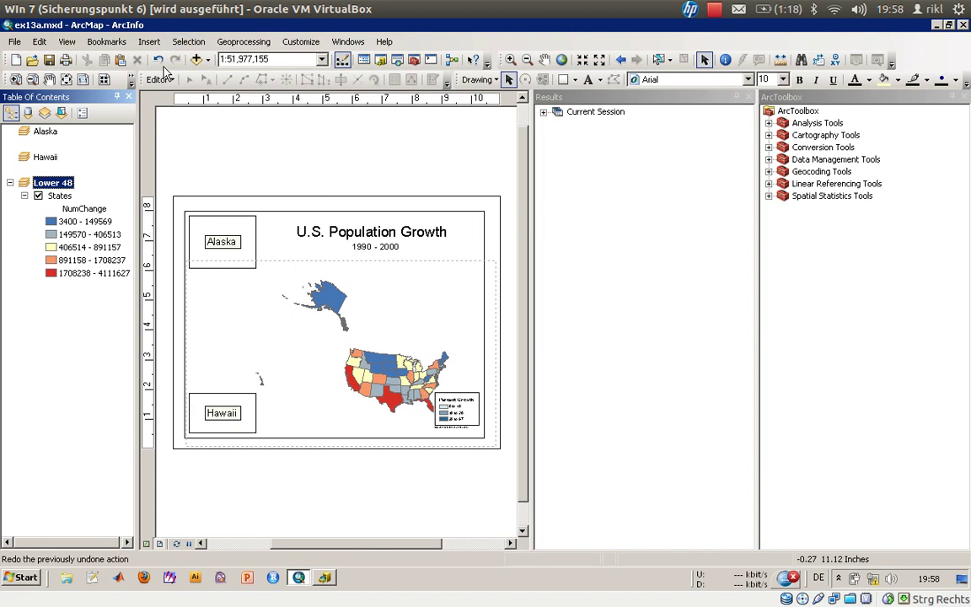
Enlarge and reposition the contiguous states within the Lower 48 frame at about 1:24,000,000, clear of the Alaska and Hawaii insets
click(510, 59)
drag(333, 337, 451, 420)
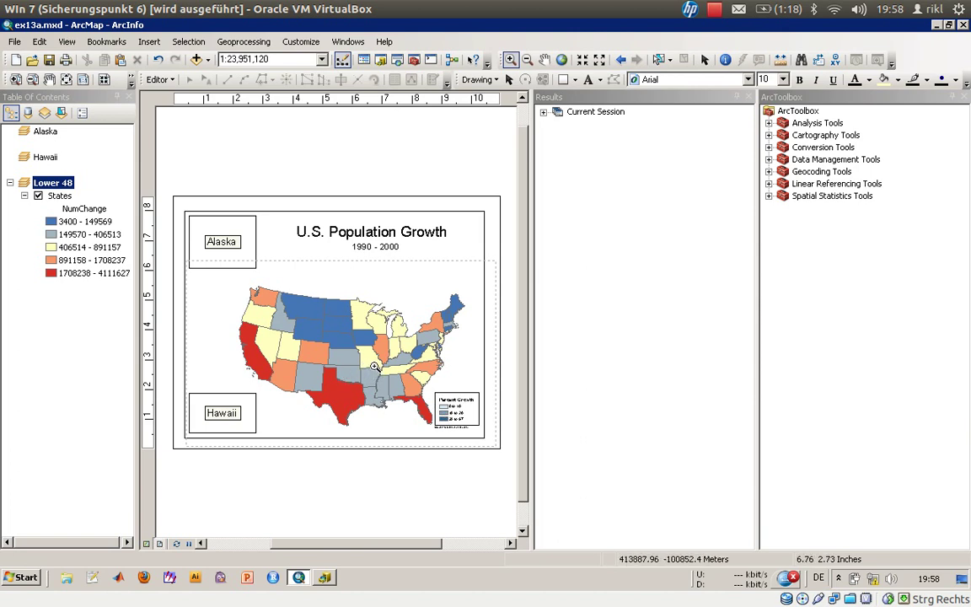
drag(211, 254, 470, 430)
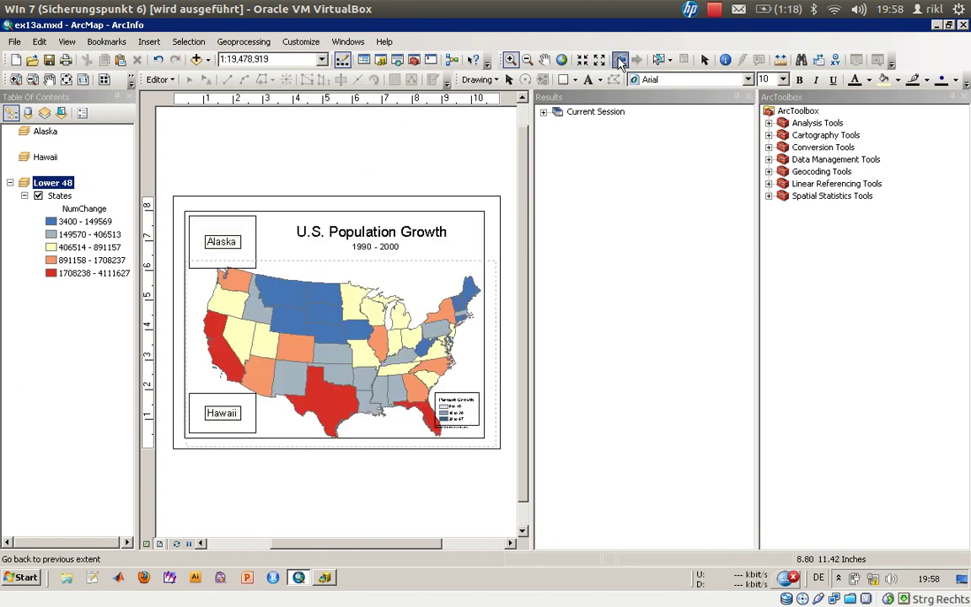
click(558, 60)
click(545, 60)
drag(365, 335, 365, 333)
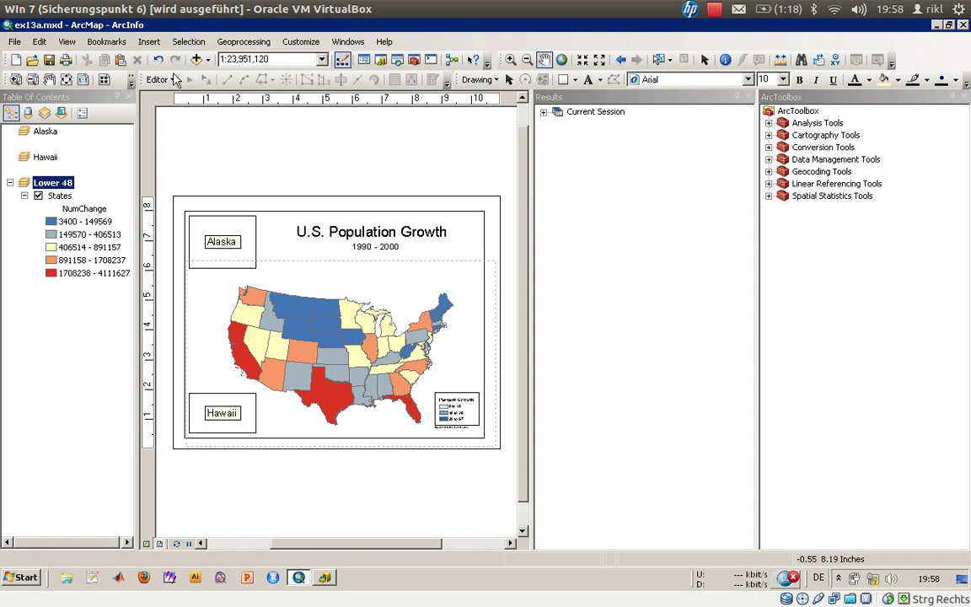
Activate the Hawaii data frame
click(40, 159)
right_click(40, 160)
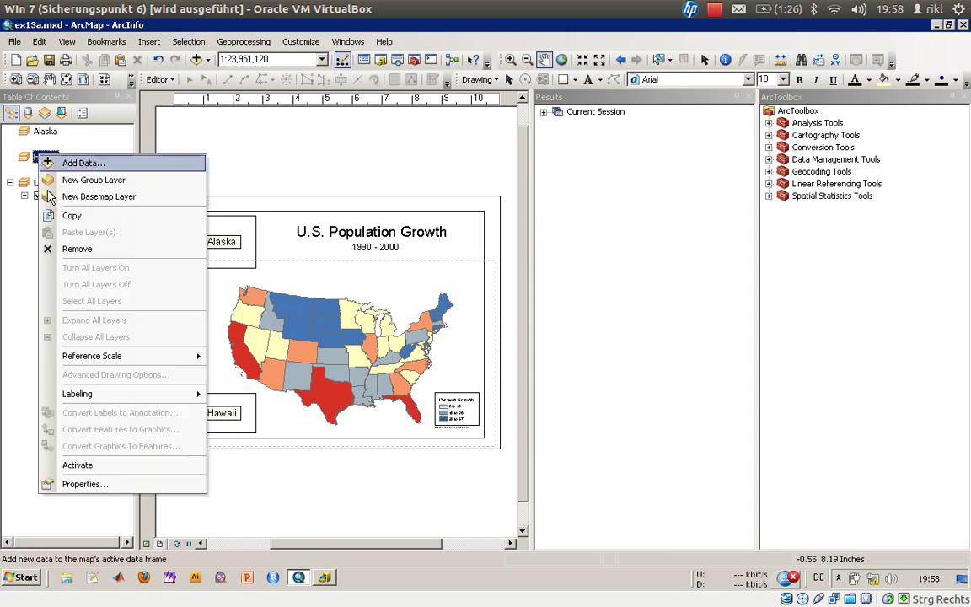
click(82, 464)
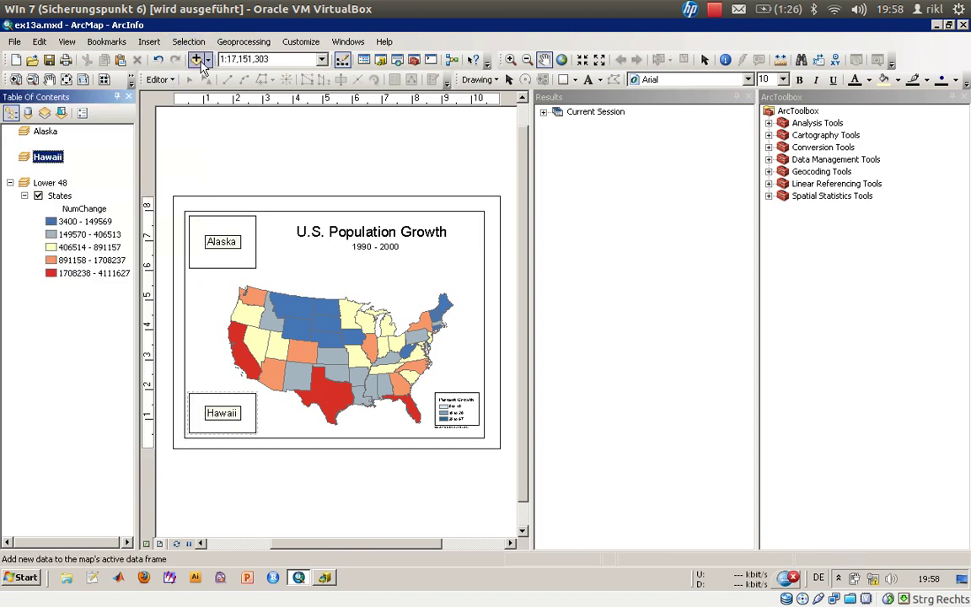
Add States.shp from the Data folder of exercises\Chapter13 to the Hawaii data frame
click(196, 61)
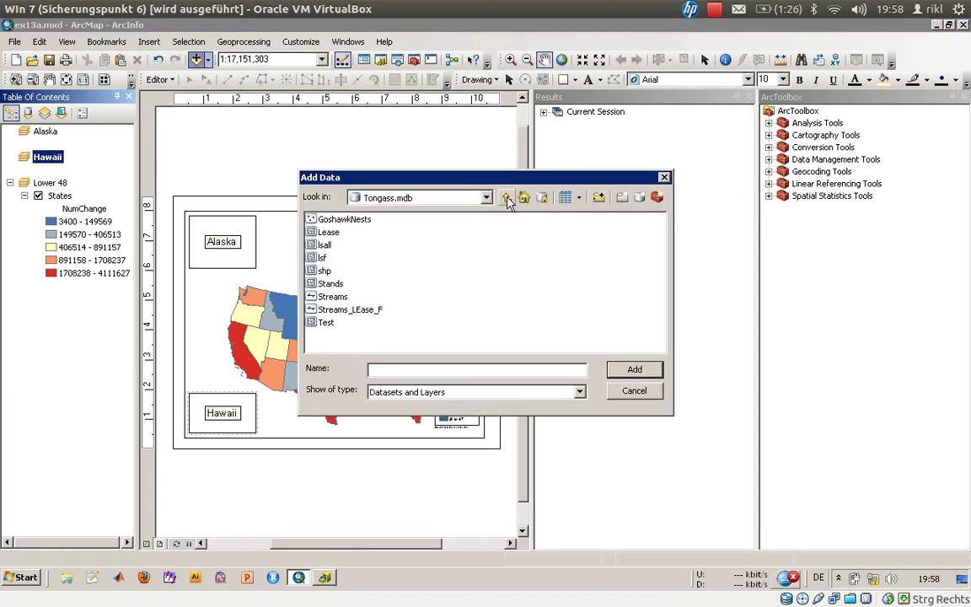
click(434, 197)
click(415, 263)
click(433, 205)
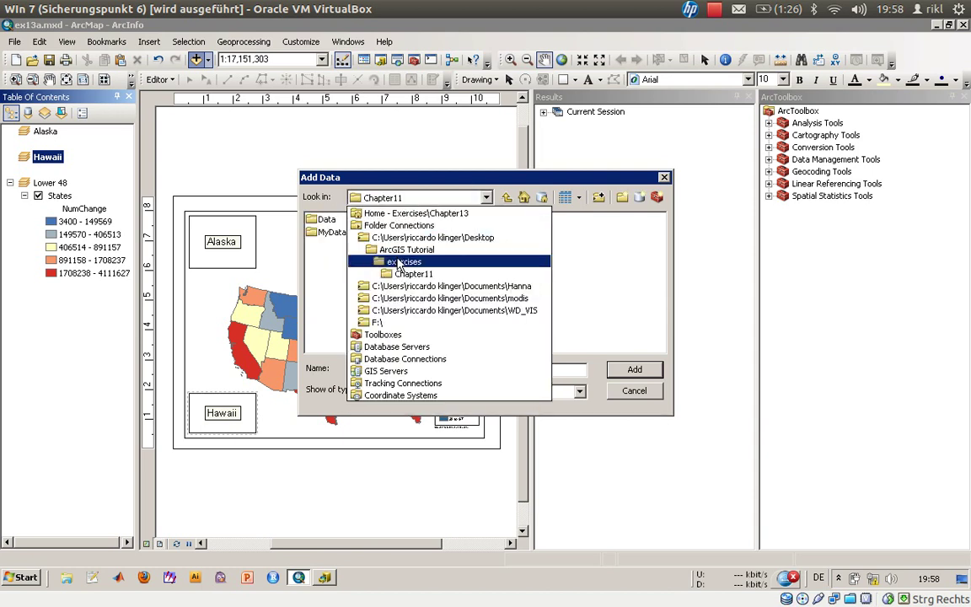
click(402, 260)
double_click(334, 219)
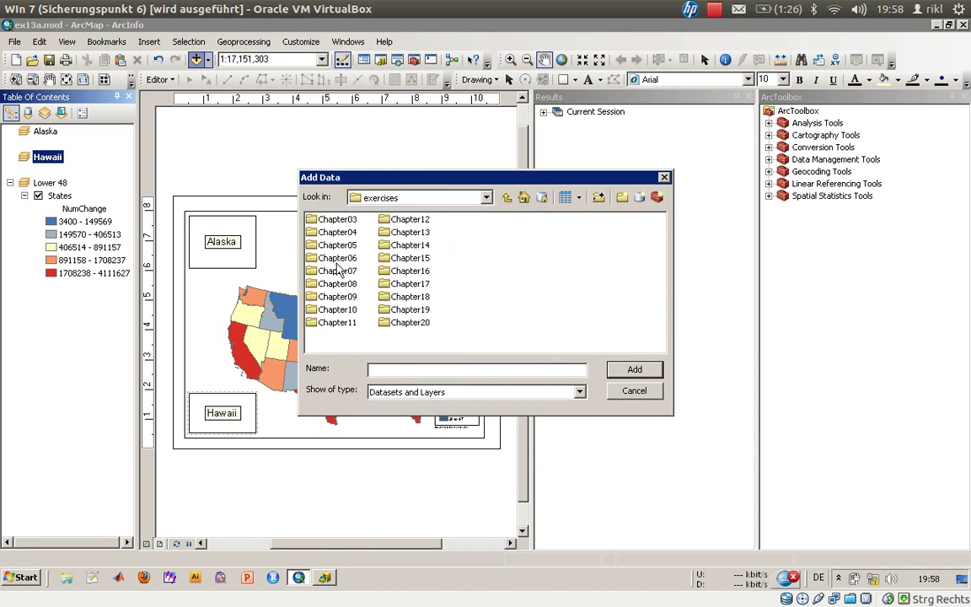
double_click(412, 232)
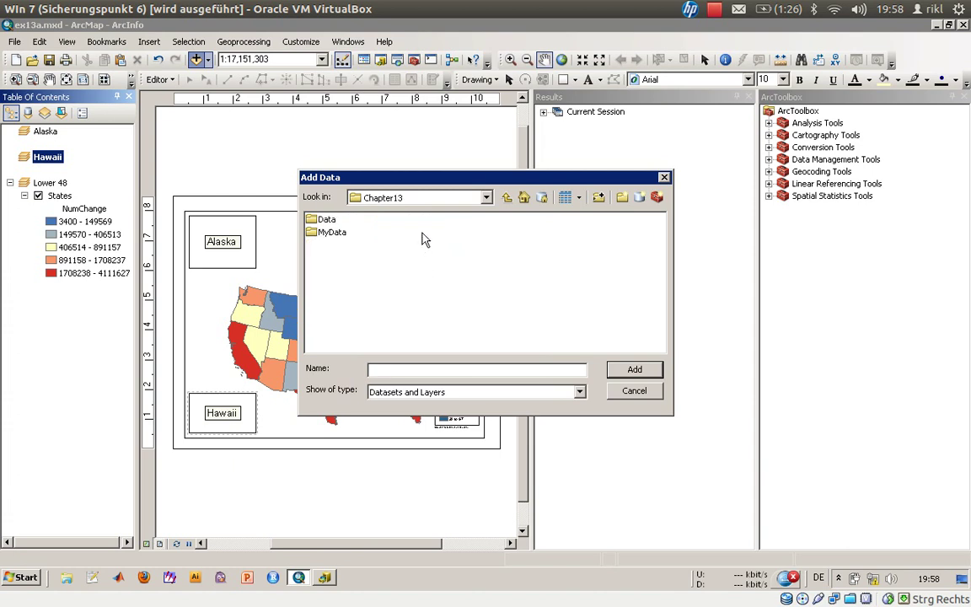
double_click(333, 223)
click(345, 259)
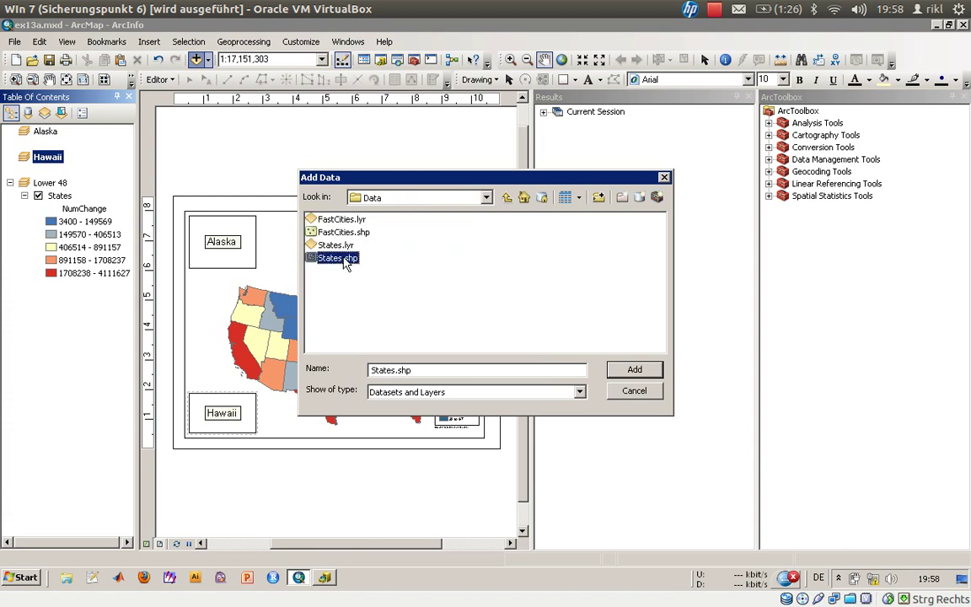
click(633, 371)
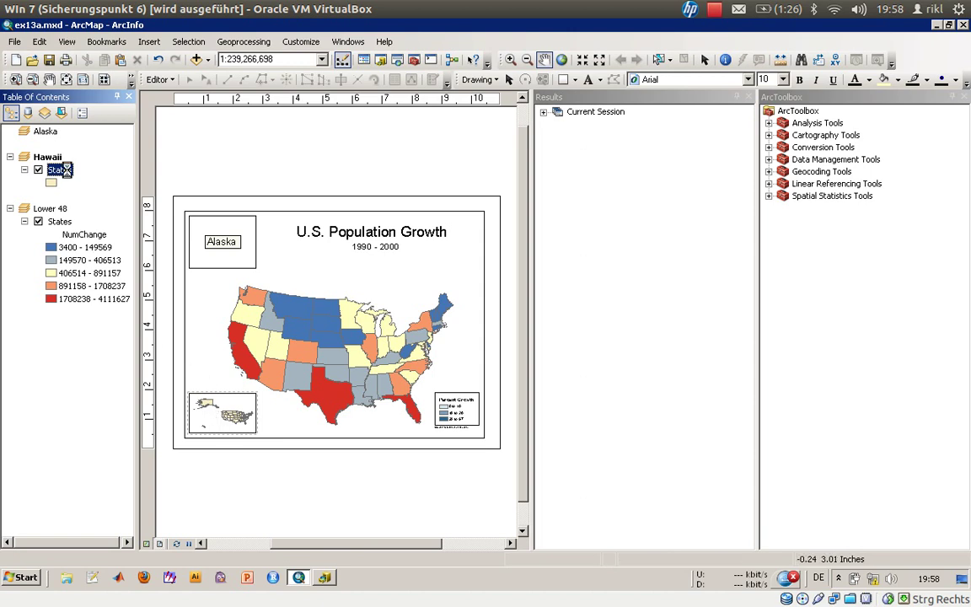
Frame only the Hawaiian islands in the Hawaii data frame using data view, and return to layout view
right_click(67, 174)
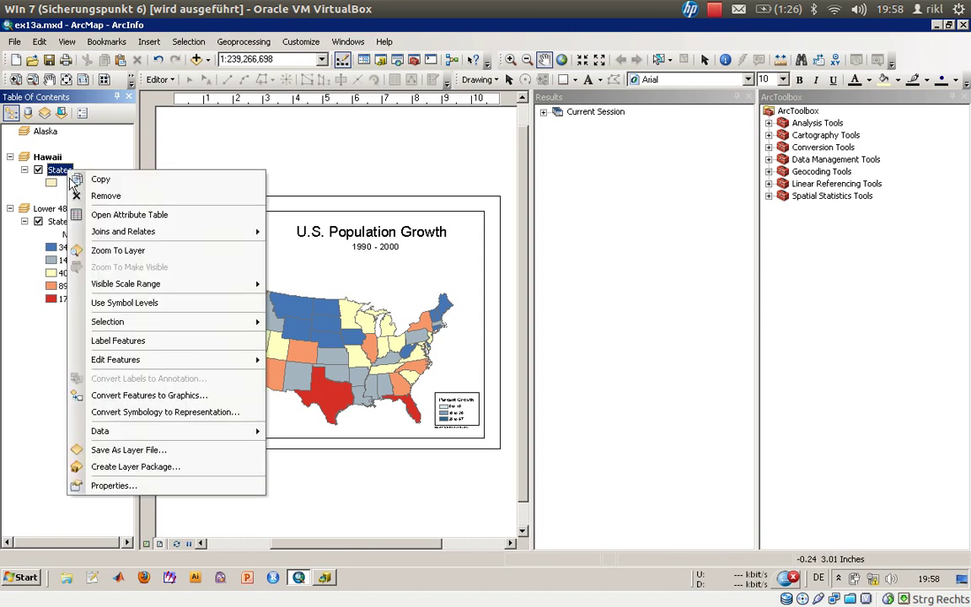
click(148, 545)
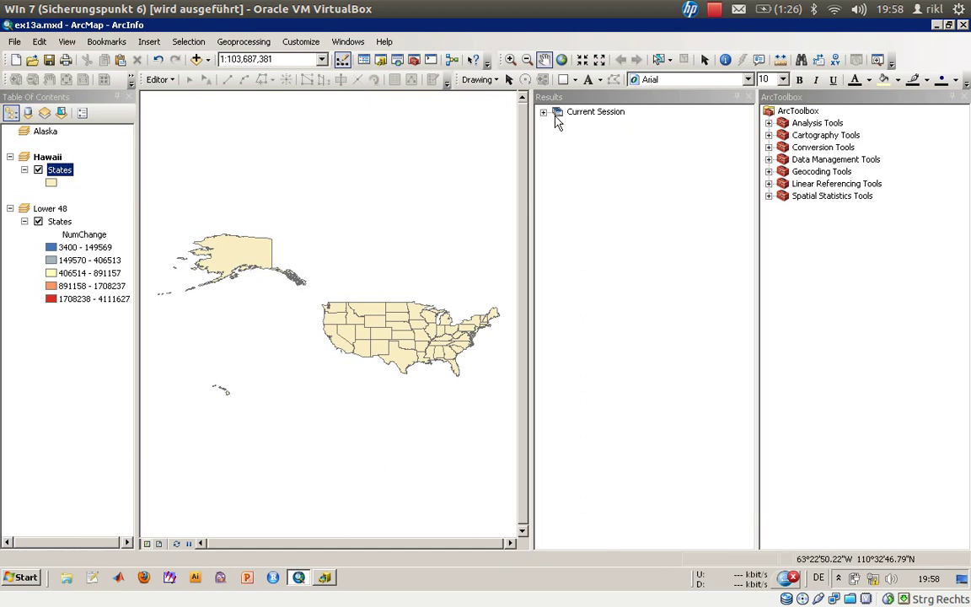
click(510, 59)
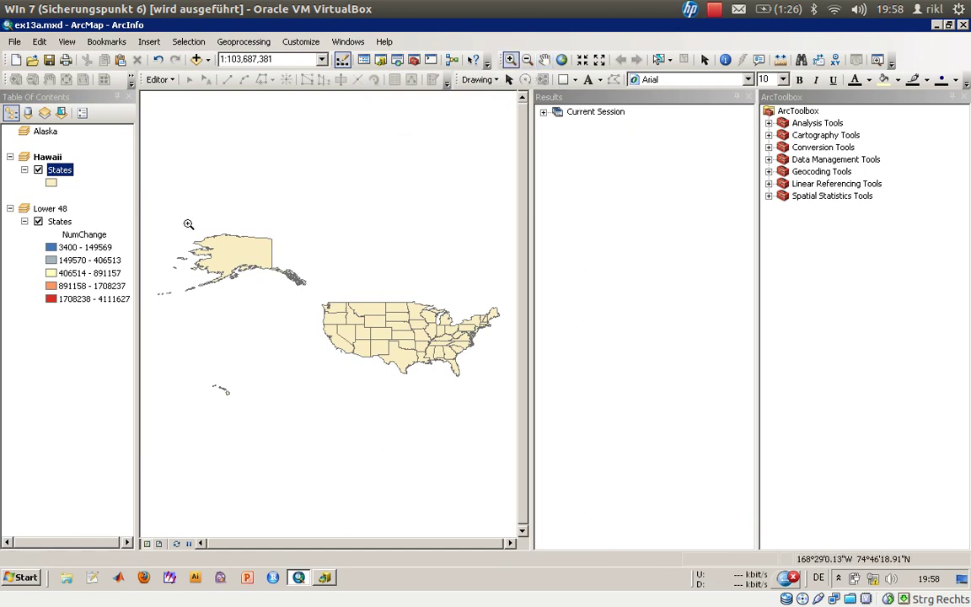
drag(203, 377, 237, 404)
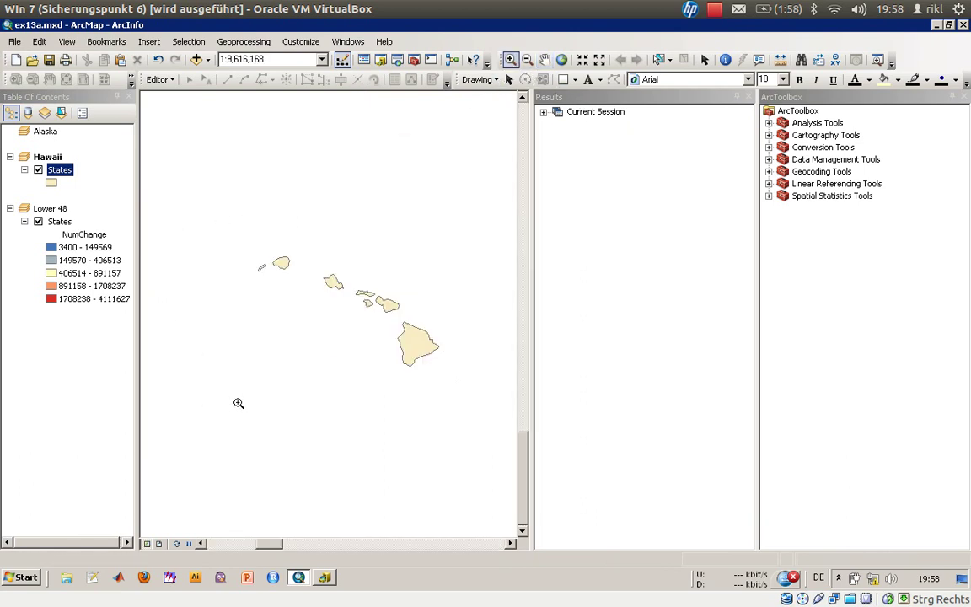
right_click(64, 178)
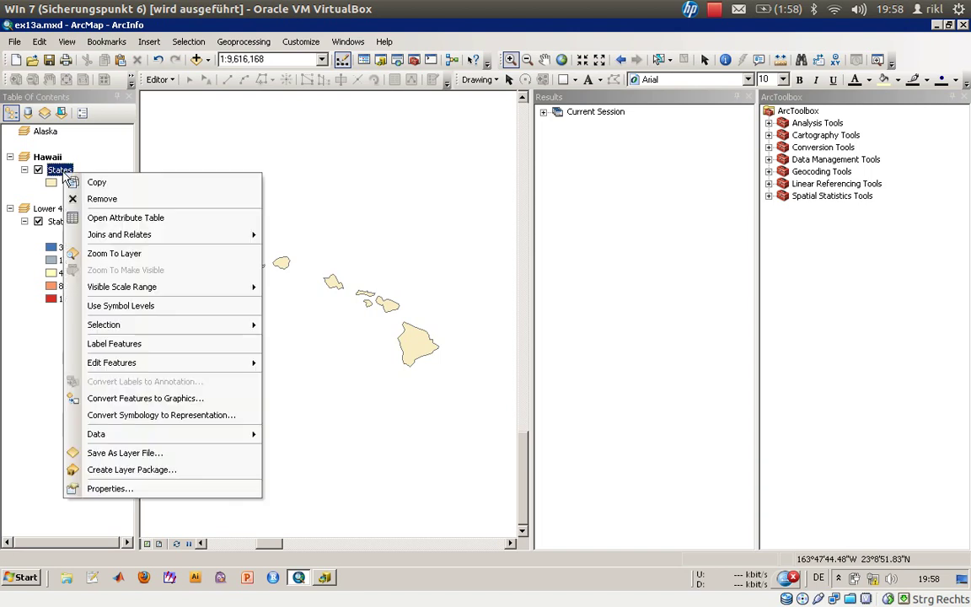
click(158, 543)
click(158, 542)
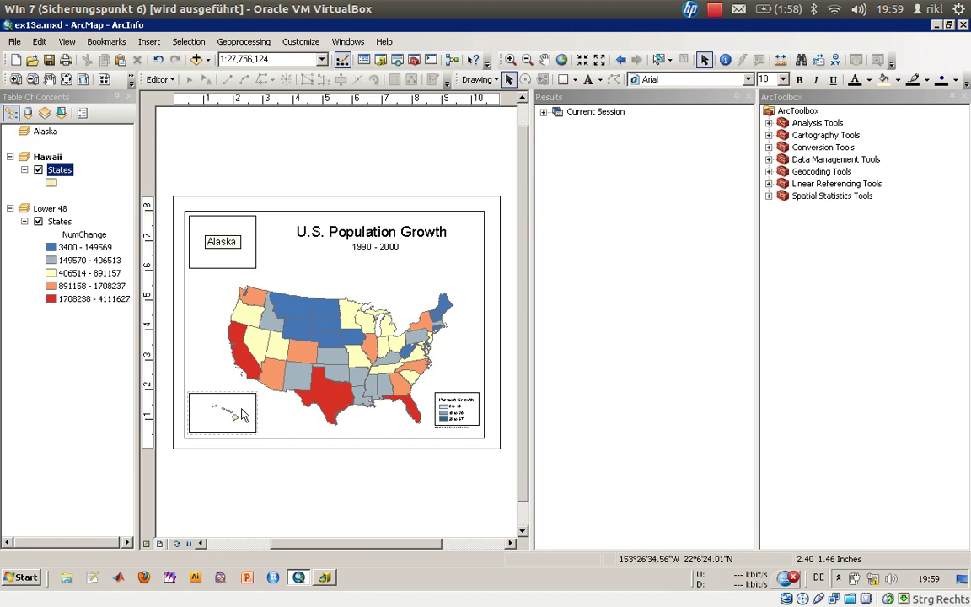
Set the Hawaii data frame's projection to Hawaii Albers Equal Area Conic from the continental North America systems
right_click(64, 156)
click(93, 484)
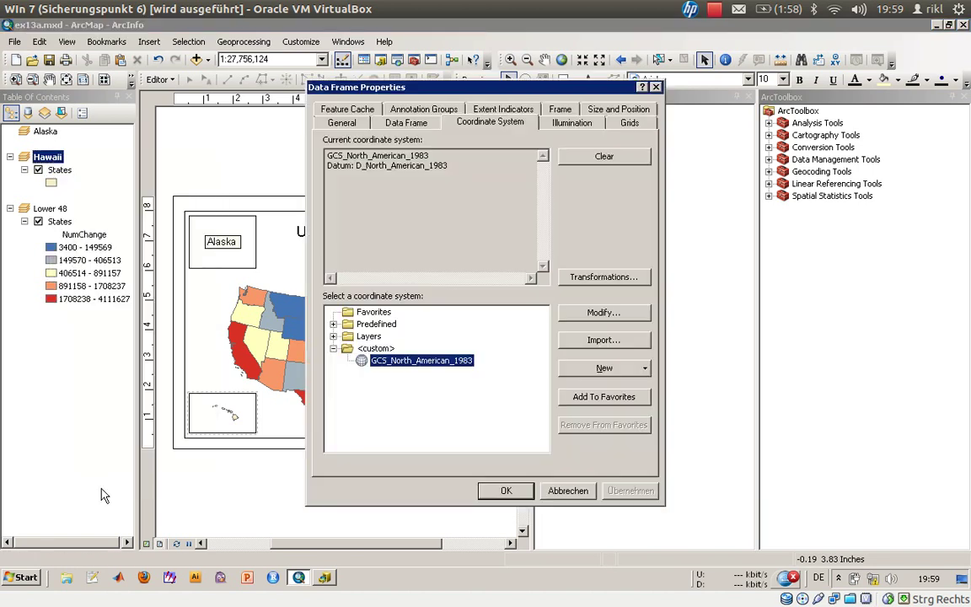
click(332, 324)
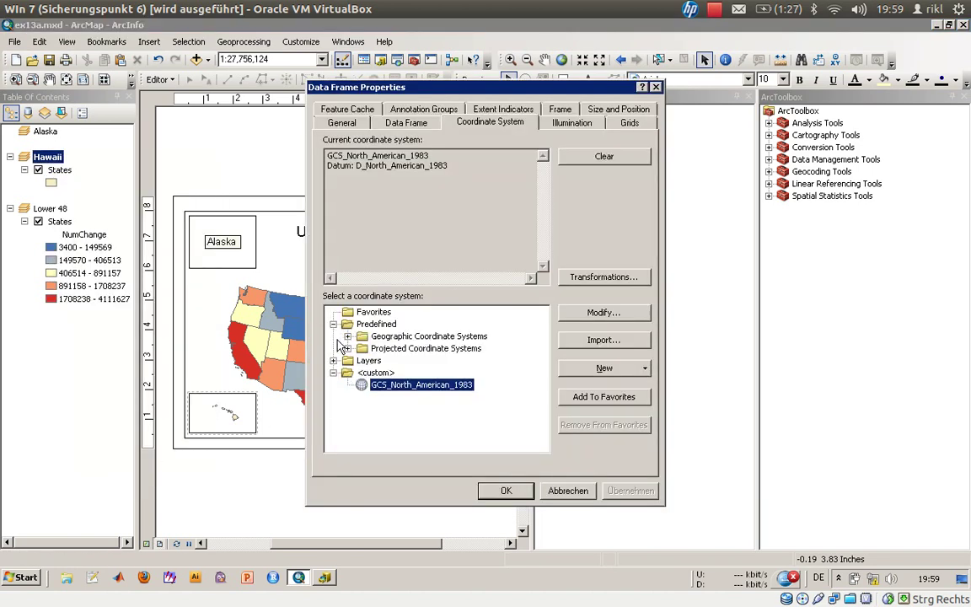
click(347, 348)
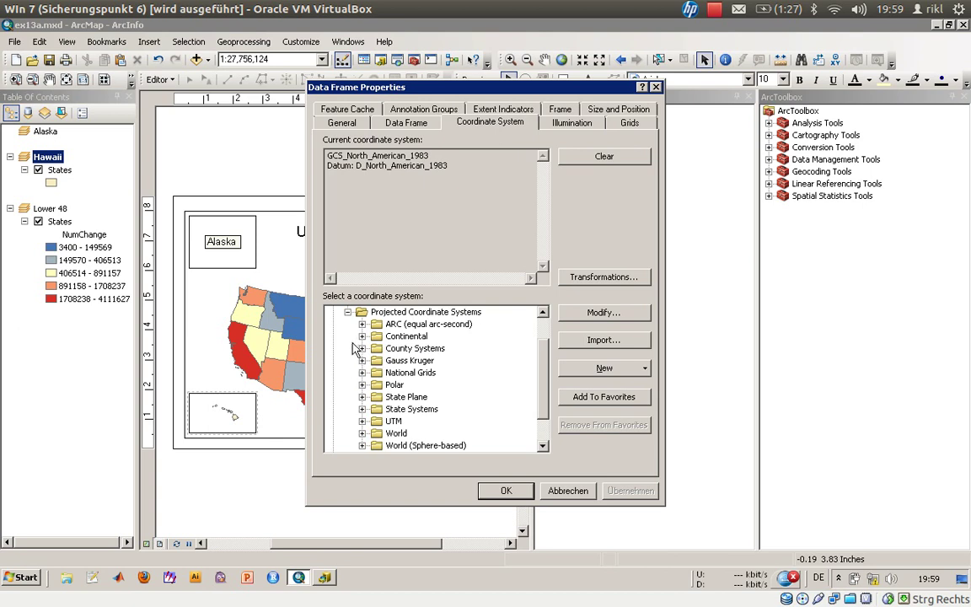
click(362, 336)
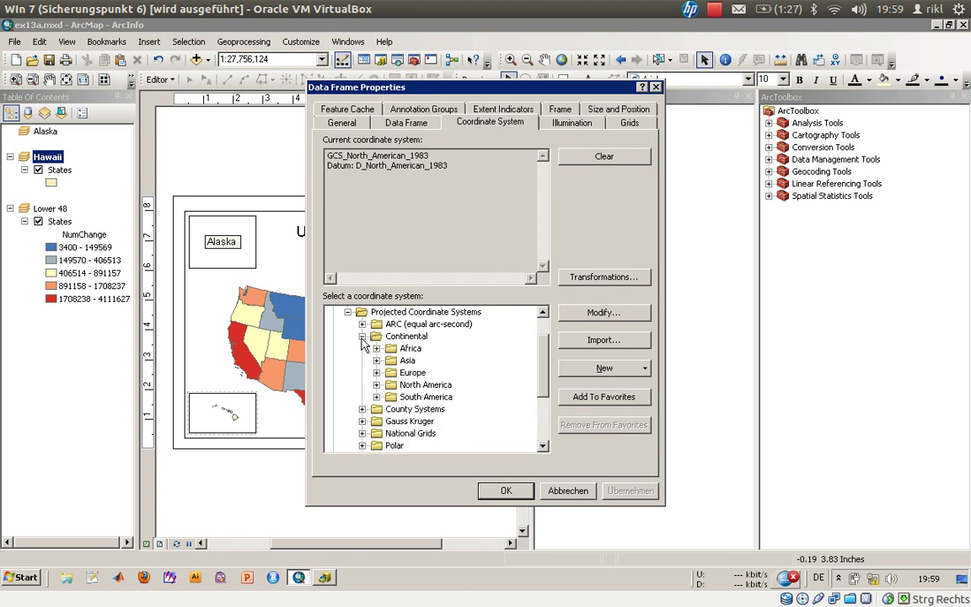
click(377, 384)
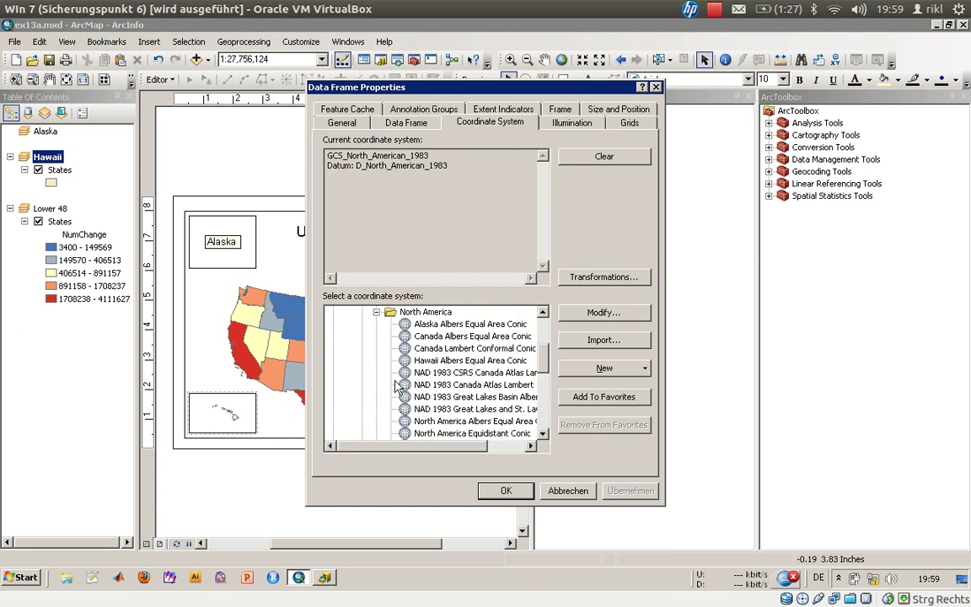
click(507, 362)
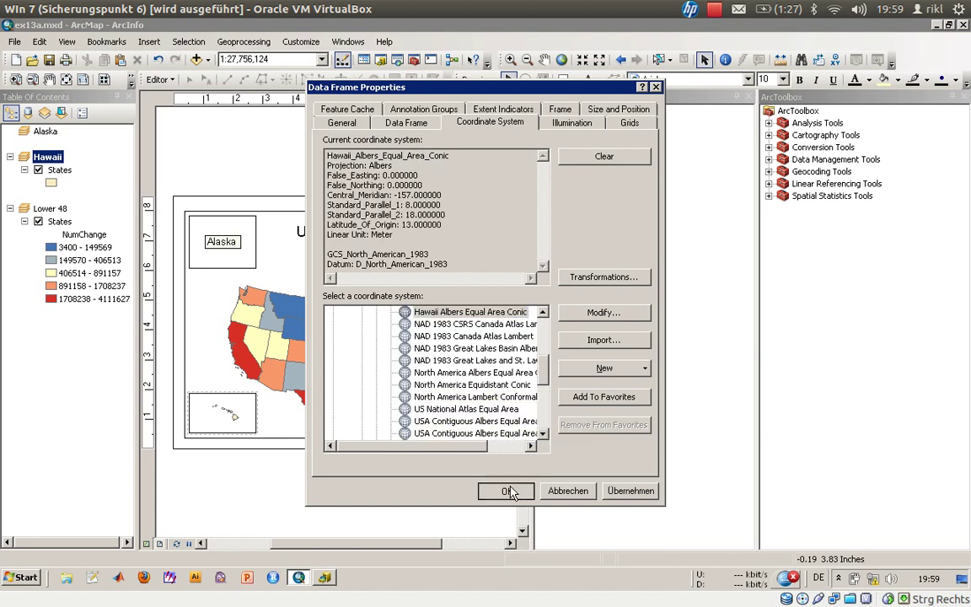
click(507, 490)
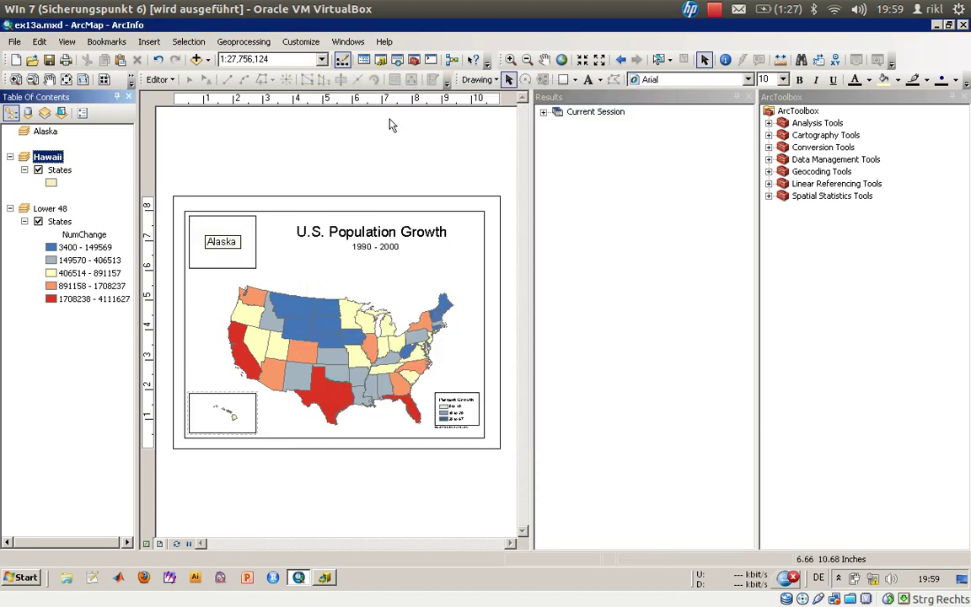
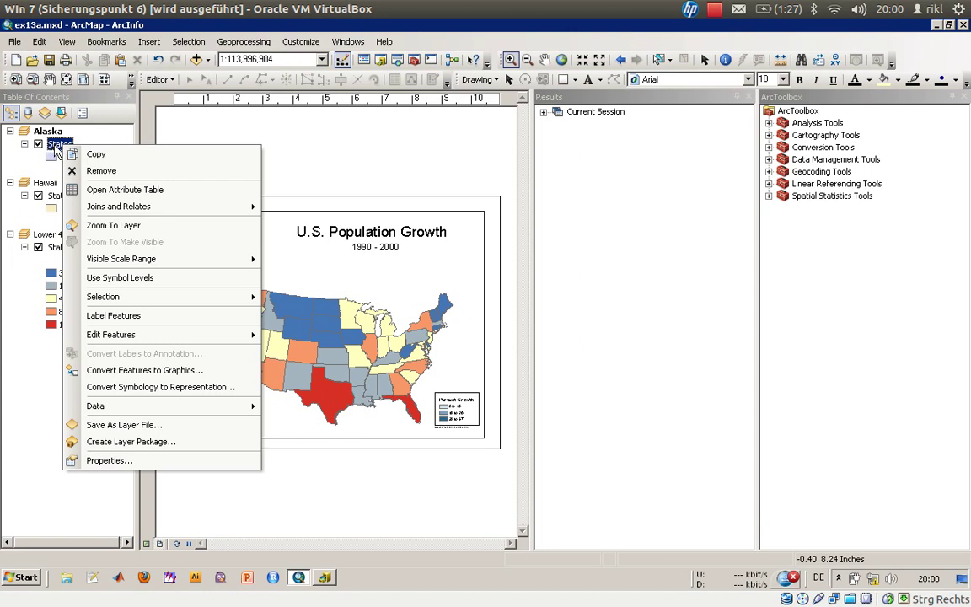
click(122, 461)
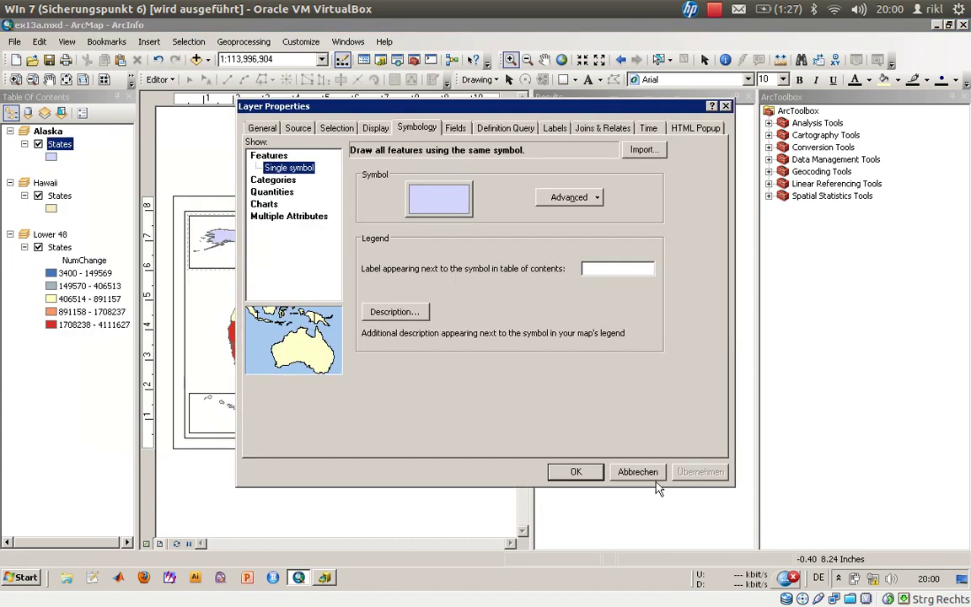
click(638, 472)
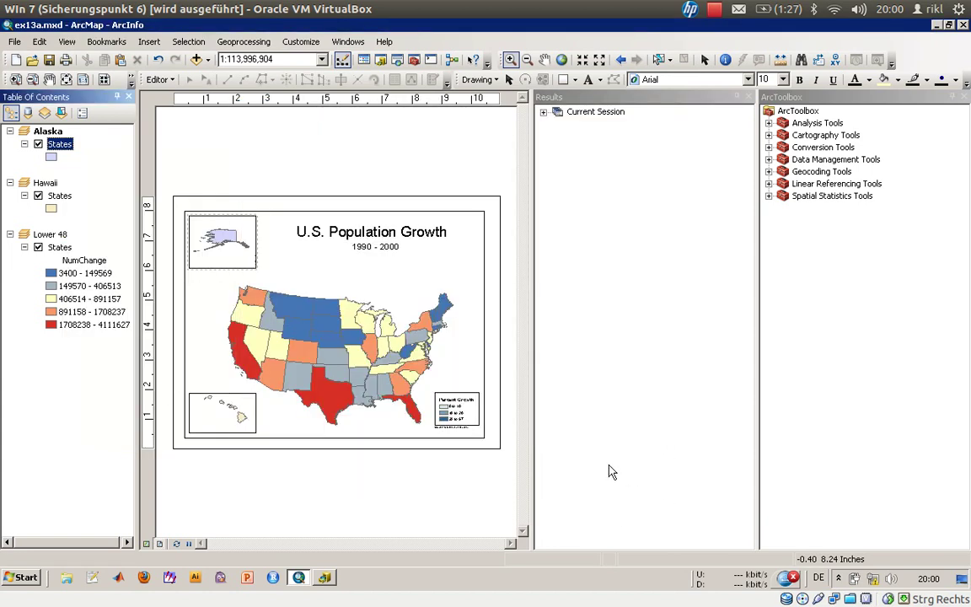
right_click(60, 148)
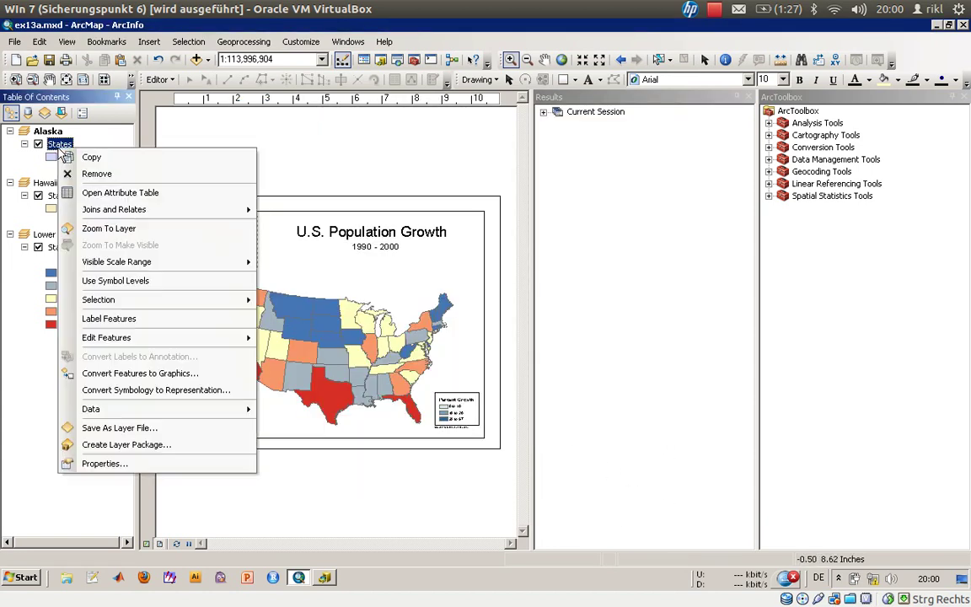
click(126, 465)
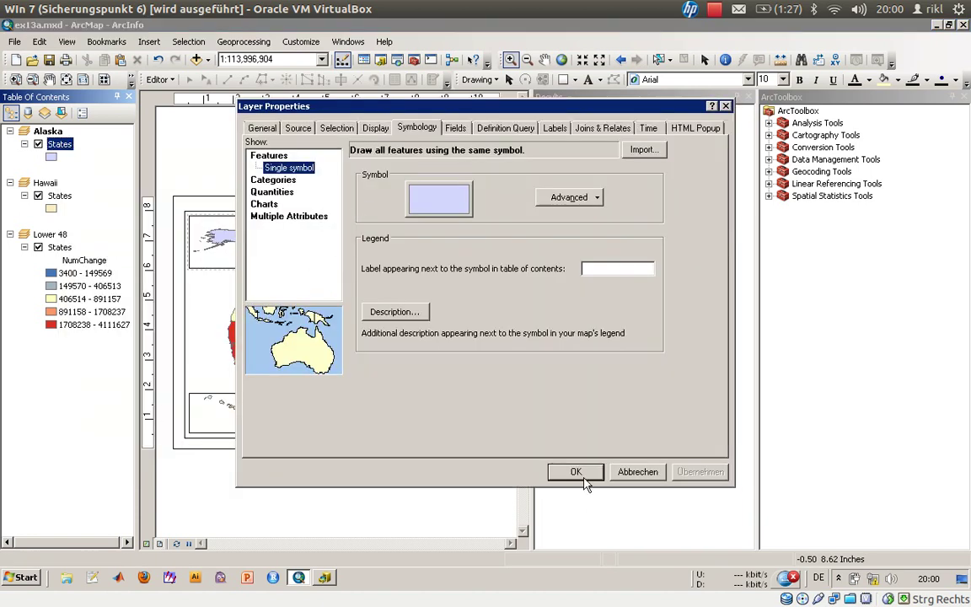
click(633, 472)
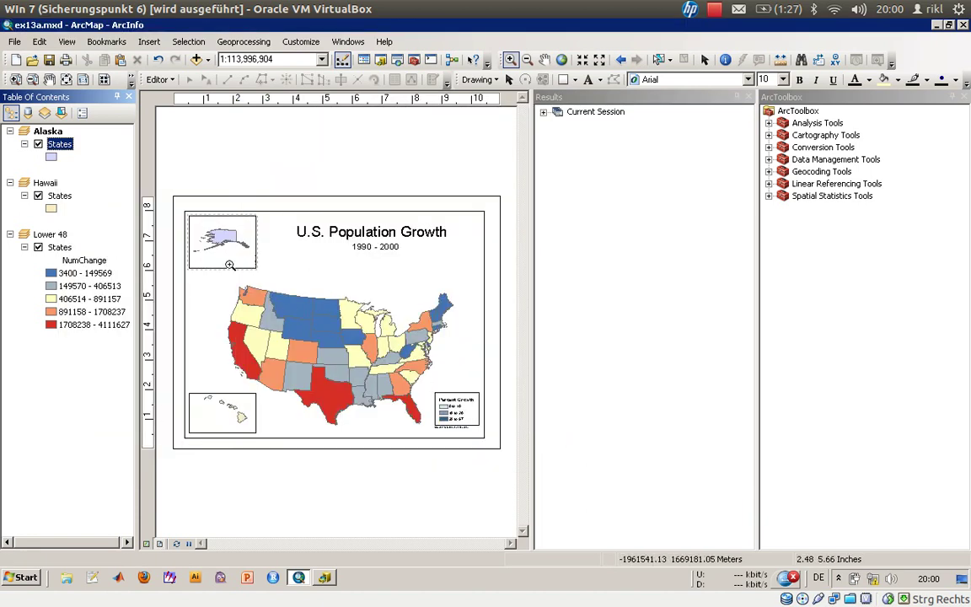
Set the Alaska data frame's projection to Alaska Albers Equal Area Conic from the continental North America projected systems
right_click(49, 132)
click(103, 461)
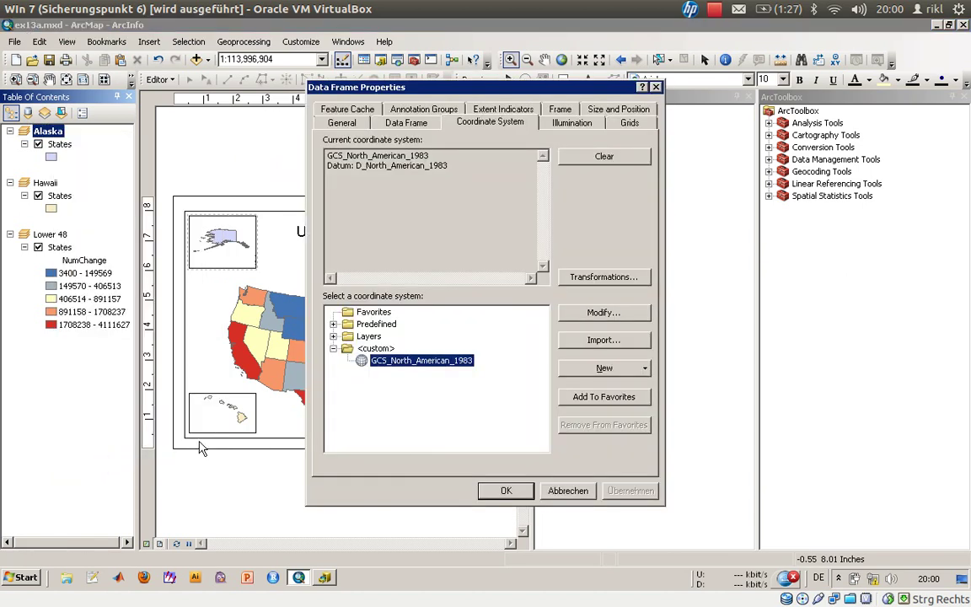
click(334, 336)
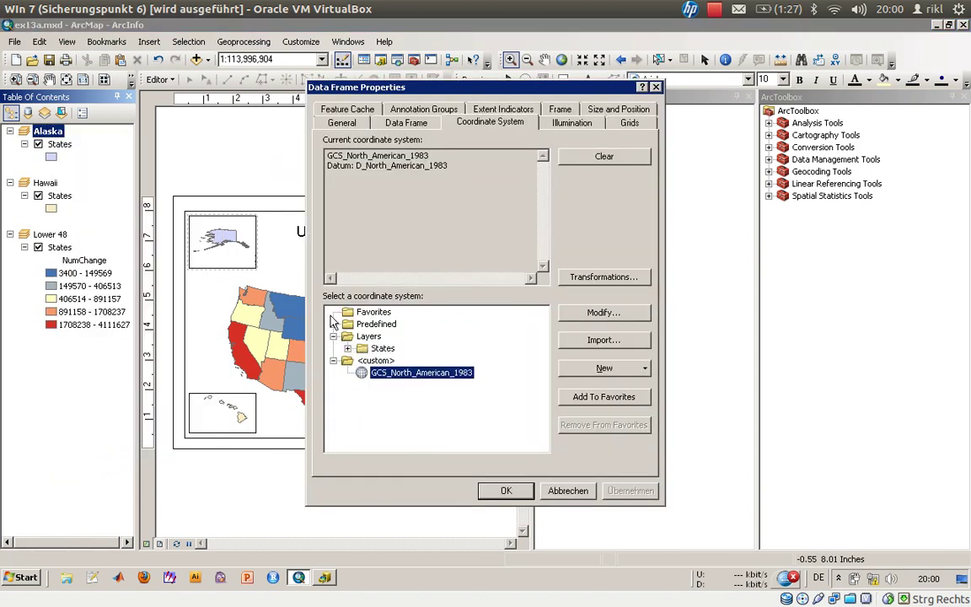
click(334, 324)
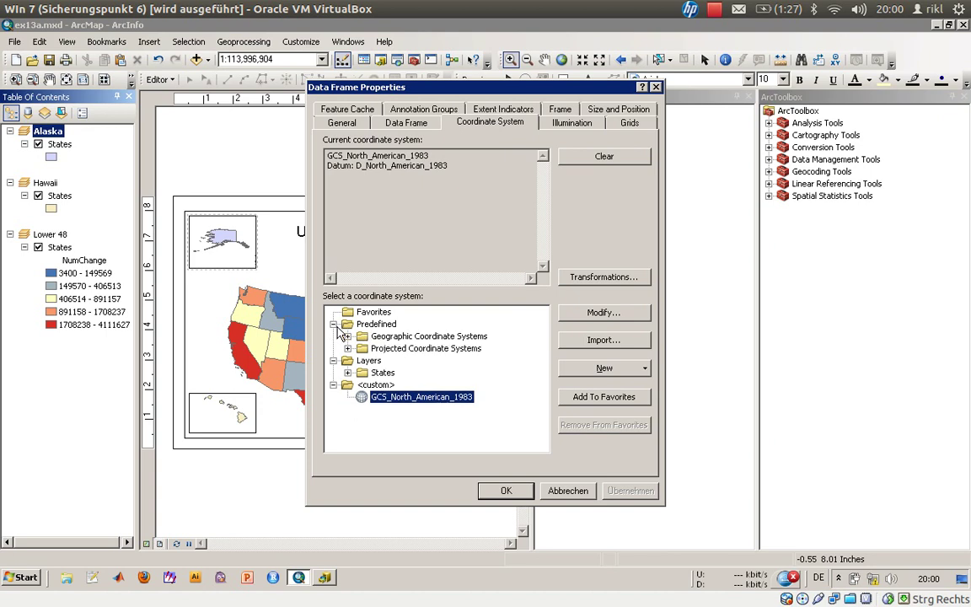
click(348, 372)
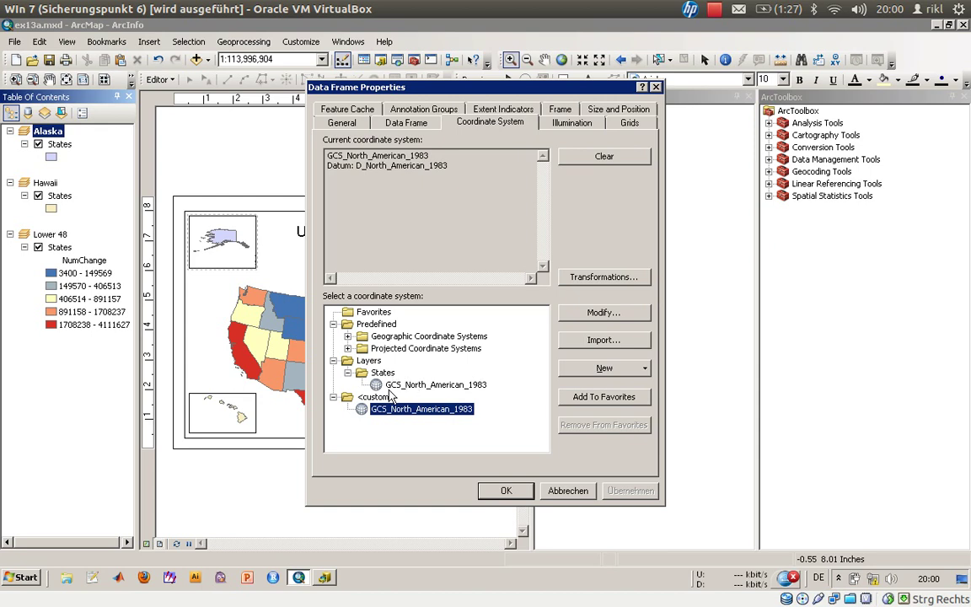
click(347, 348)
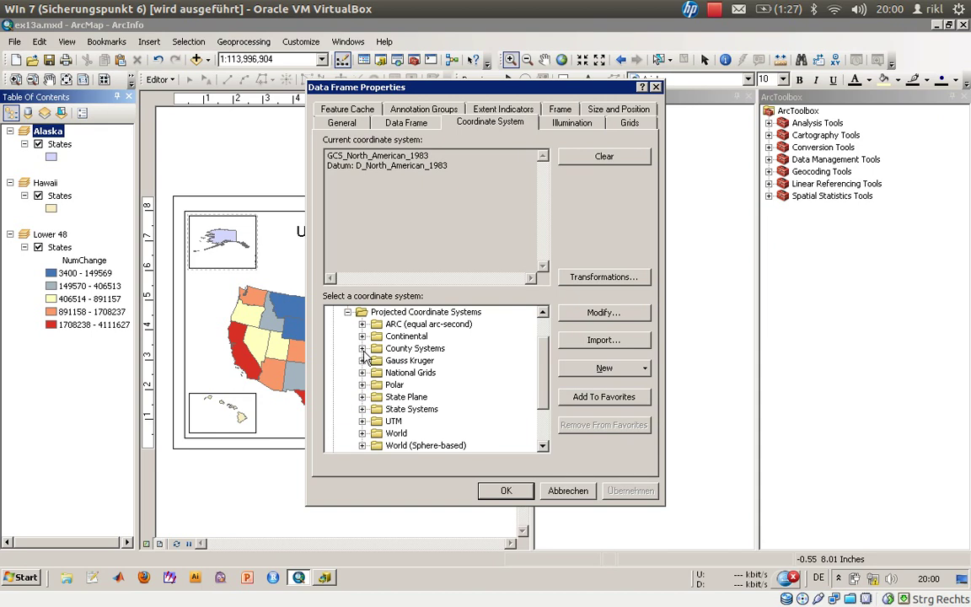
click(362, 348)
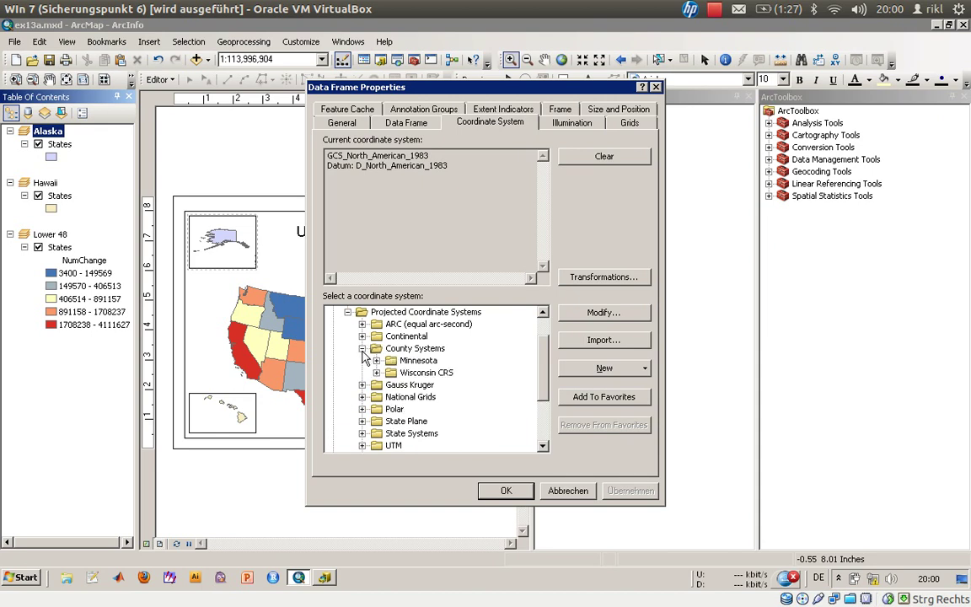
click(363, 348)
click(347, 312)
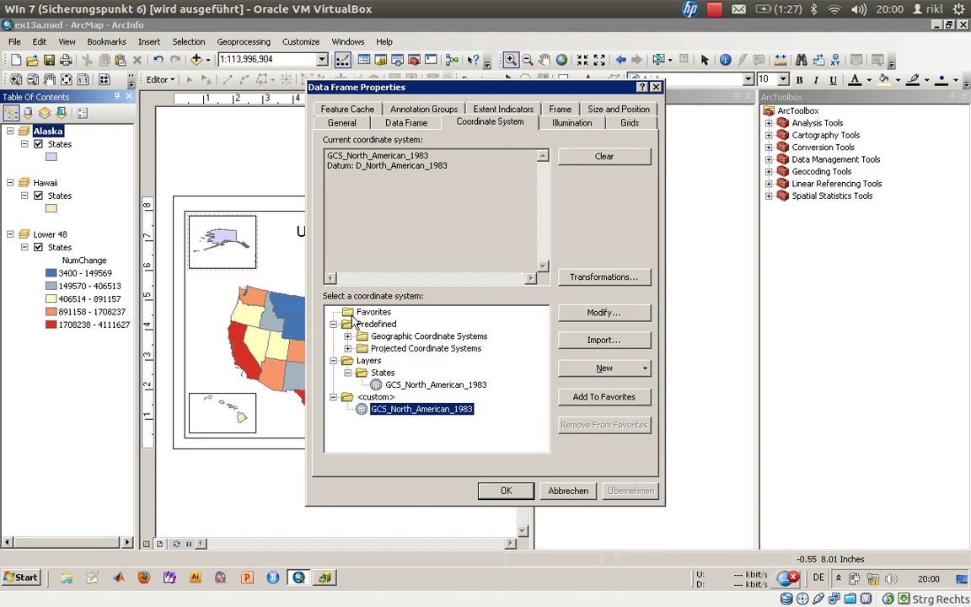
click(348, 348)
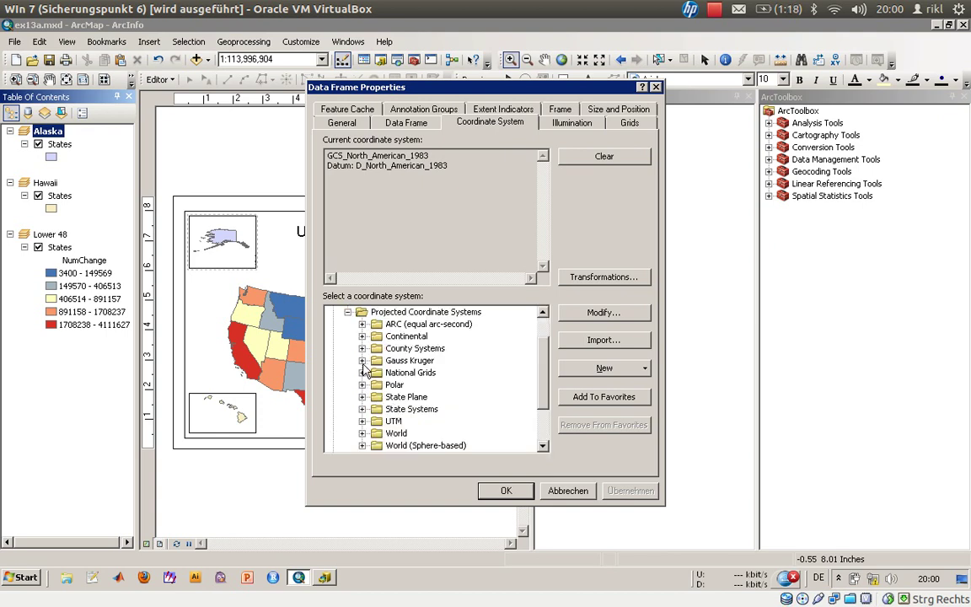
click(363, 336)
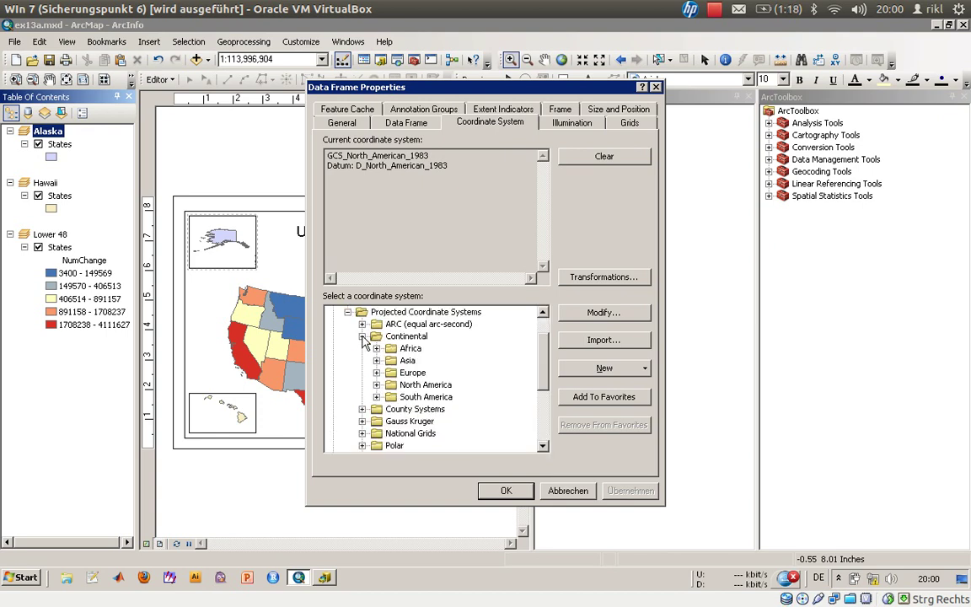
click(376, 386)
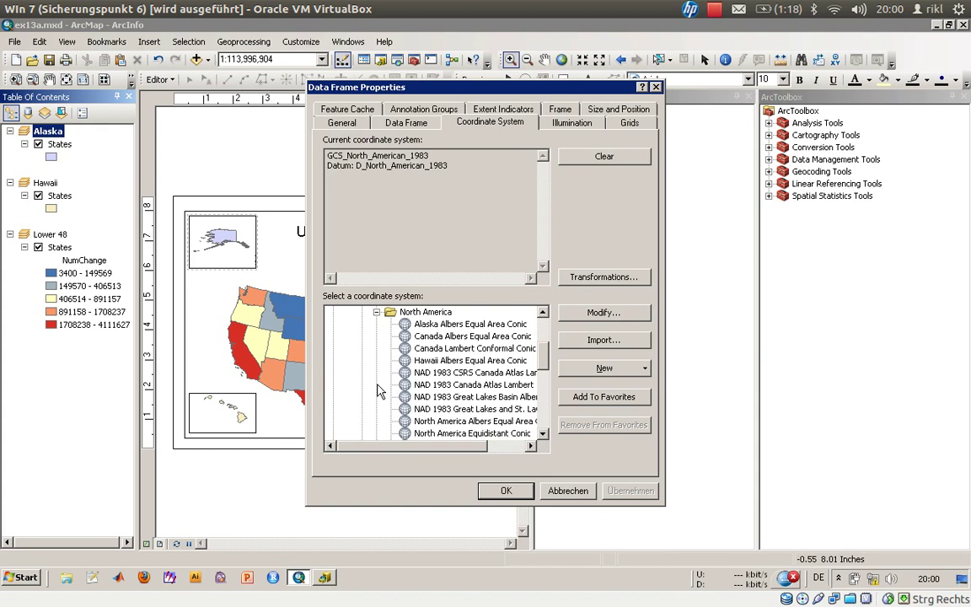
click(475, 327)
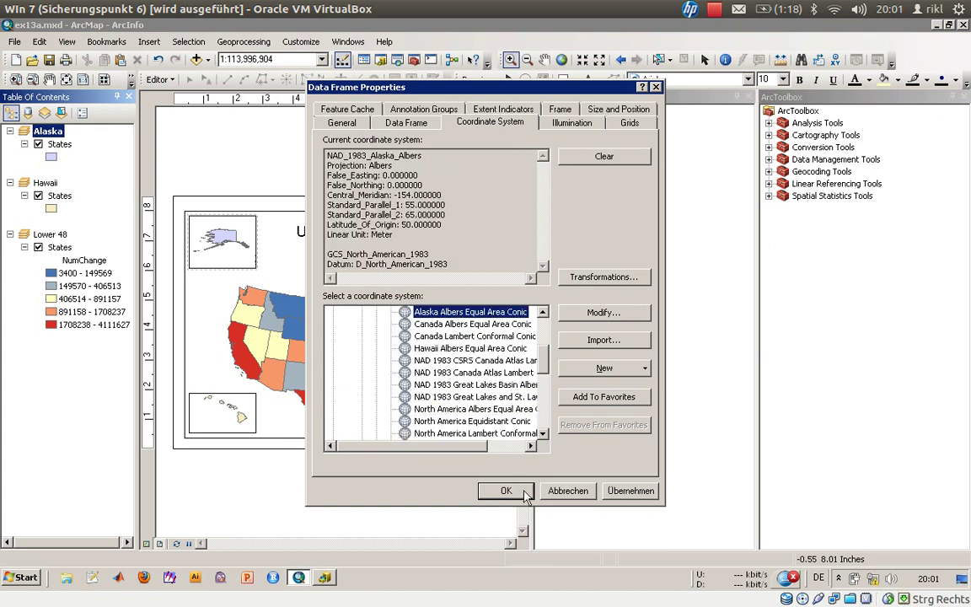
click(506, 491)
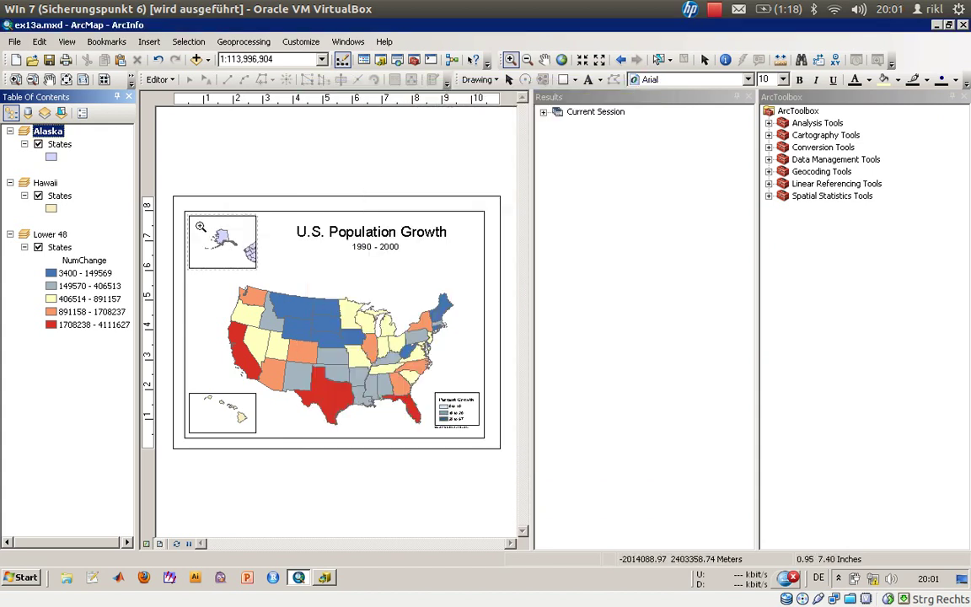
Adjust the Alaska data frame's extent so that the whole state, including its island chain, fills the inset
drag(196, 226, 242, 251)
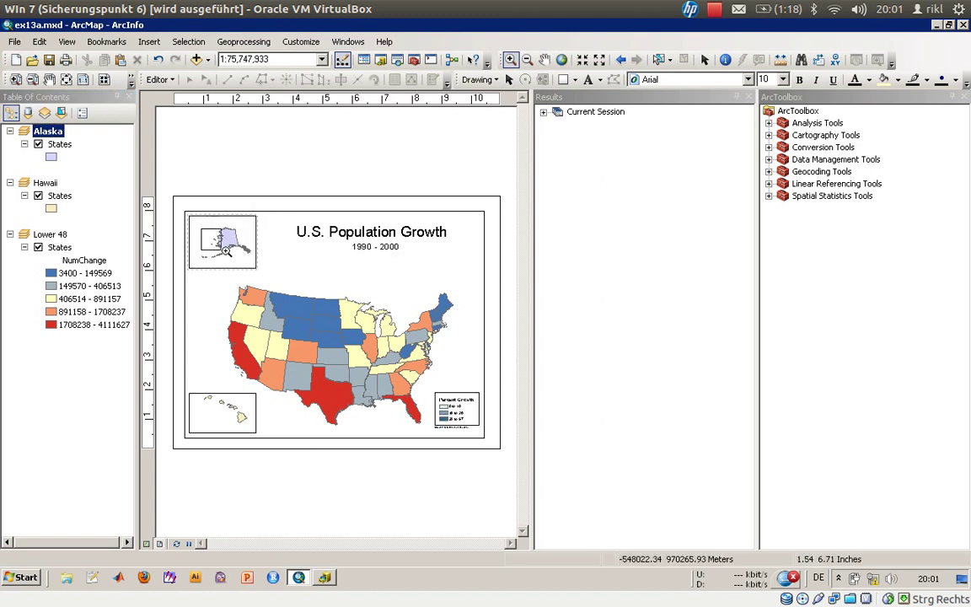
drag(208, 206, 230, 243)
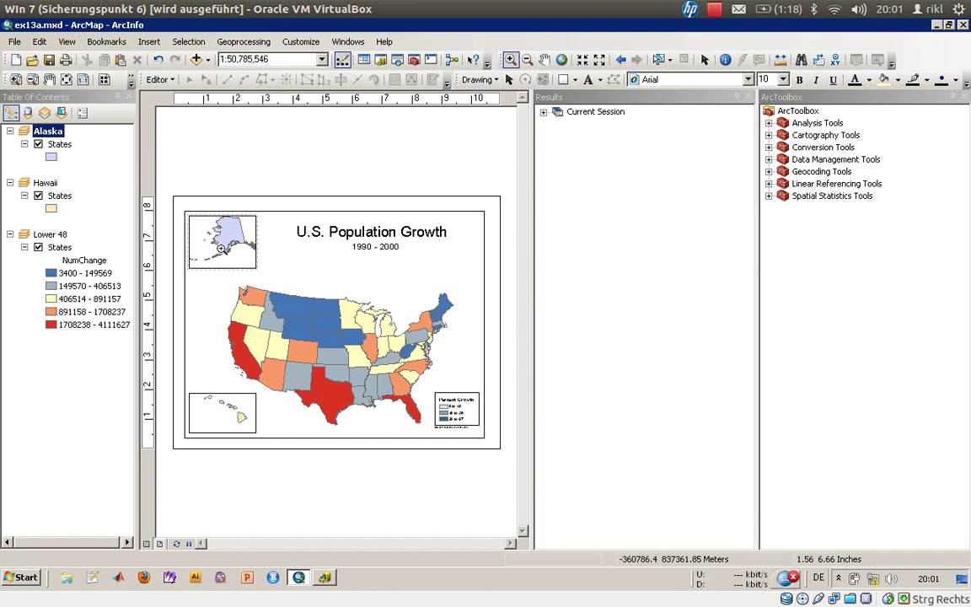
click(526, 59)
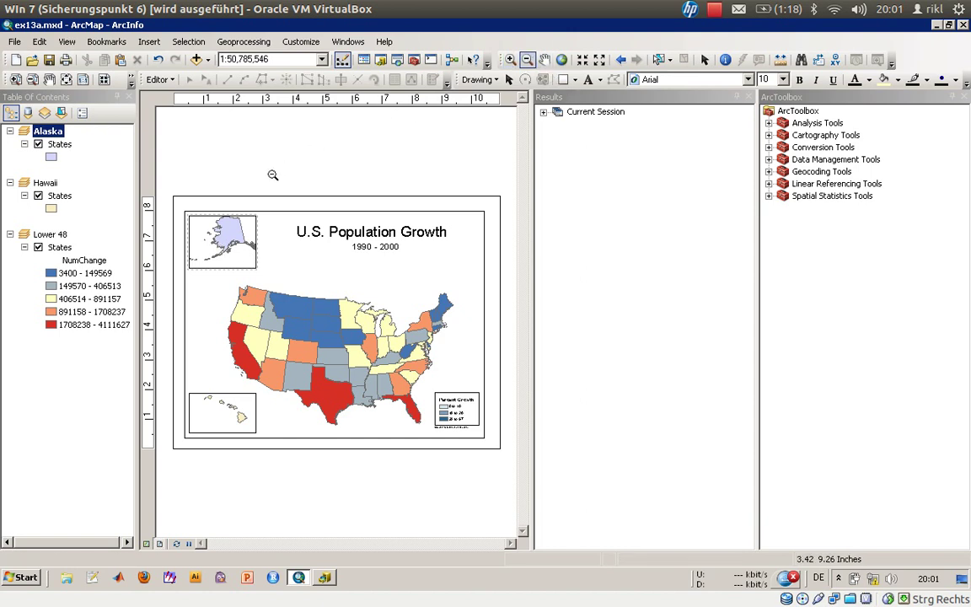
drag(177, 199, 255, 270)
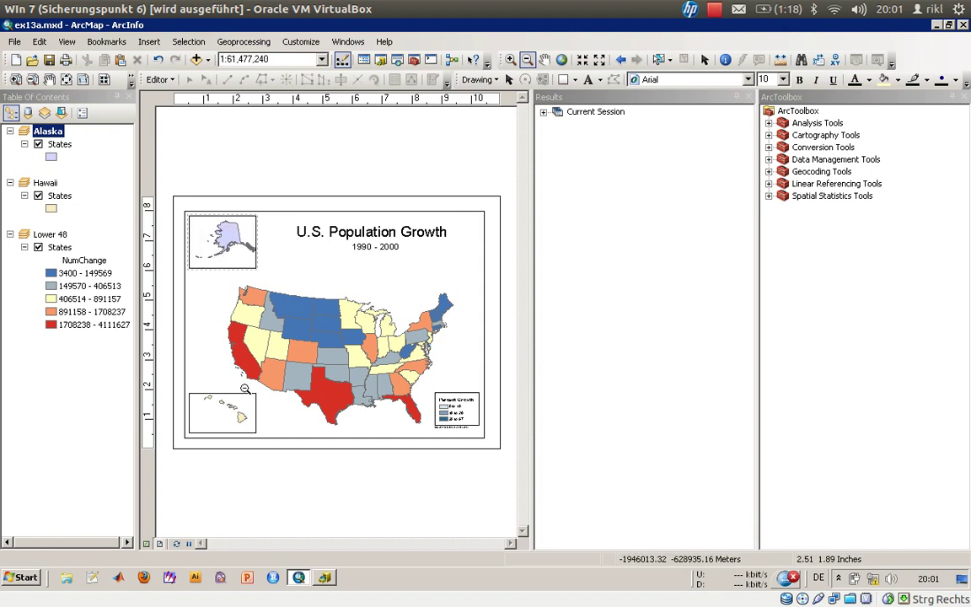
click(545, 59)
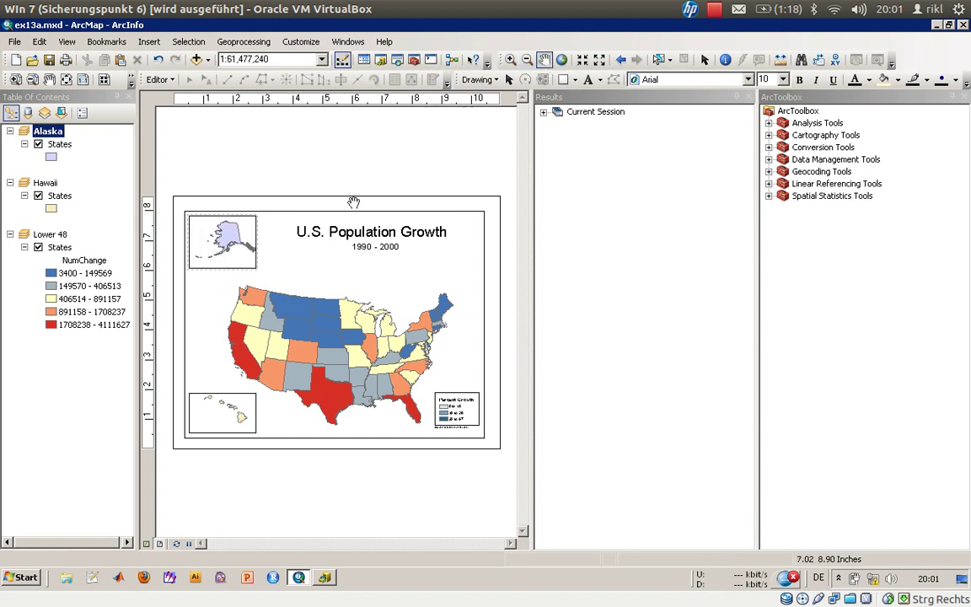
drag(240, 250, 241, 248)
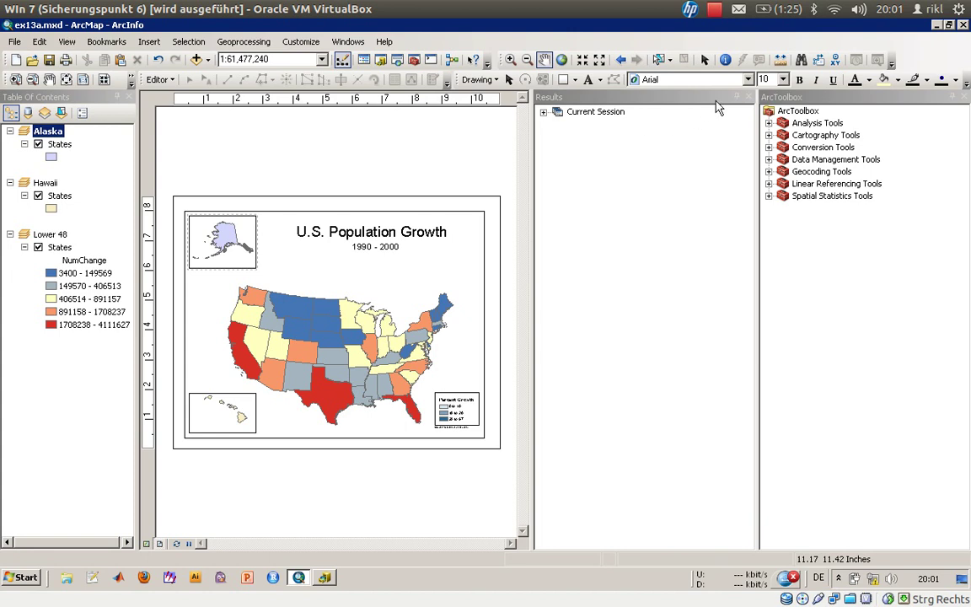
Close the Results window and magnify the layout page around the Percent Growth legend
click(748, 97)
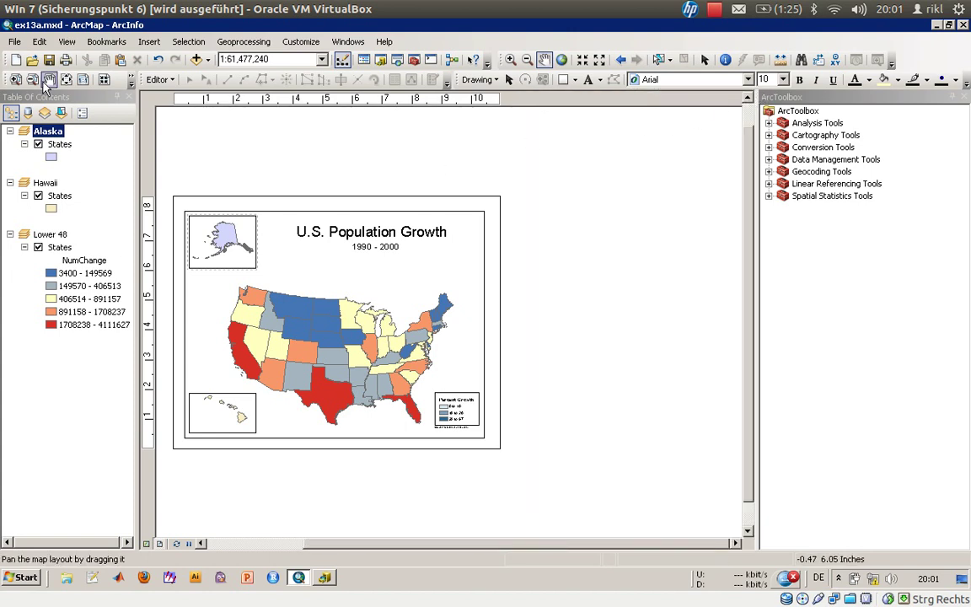
click(15, 79)
drag(421, 371, 492, 444)
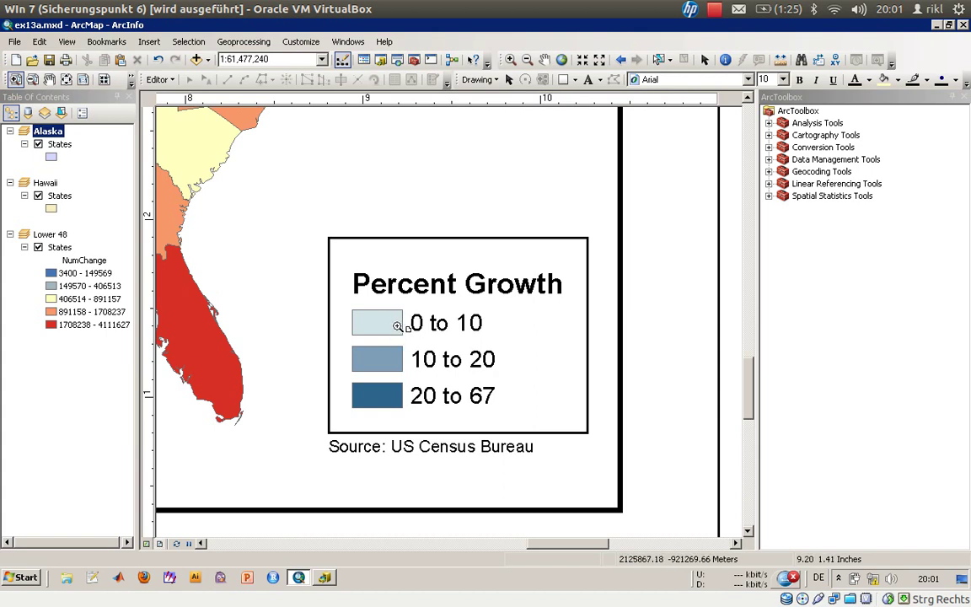
Examine the PctChange field in the attribute table of the Lower 48 States layer, and close the table
right_click(61, 247)
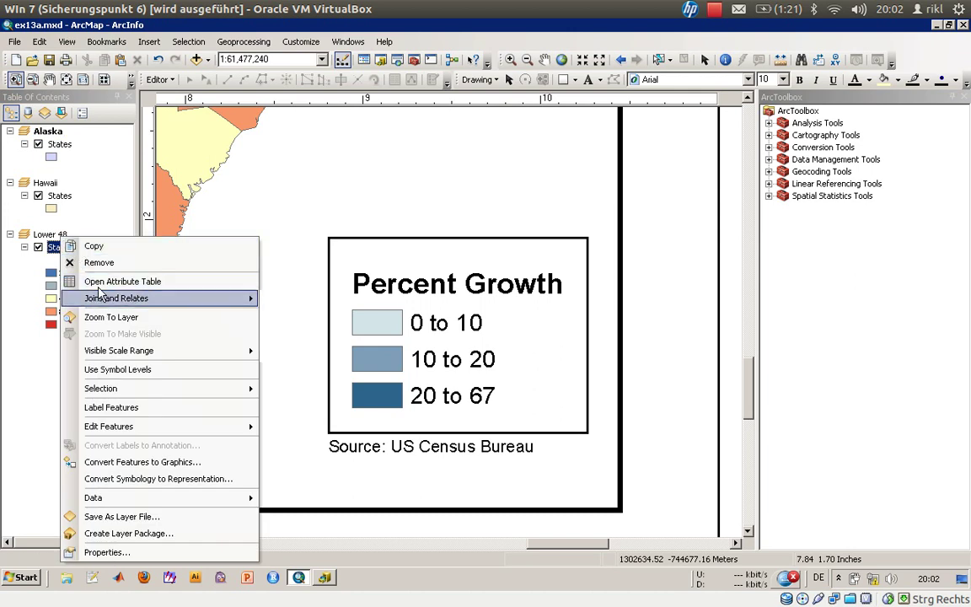
key(Escape)
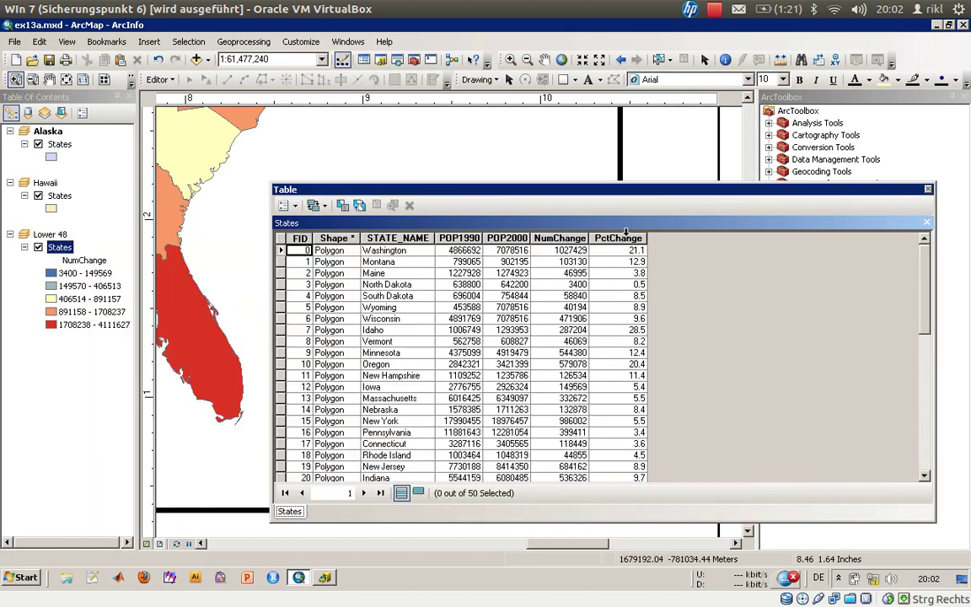
click(627, 237)
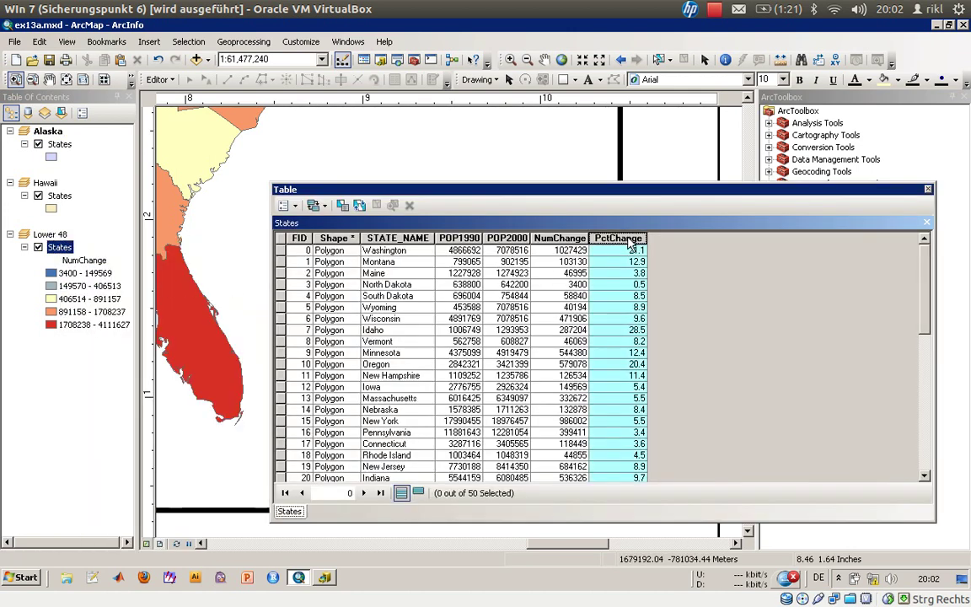
click(928, 190)
Symbolize the Lower 48 States layer with graduated colors based on the PctChange field
double_click(75, 260)
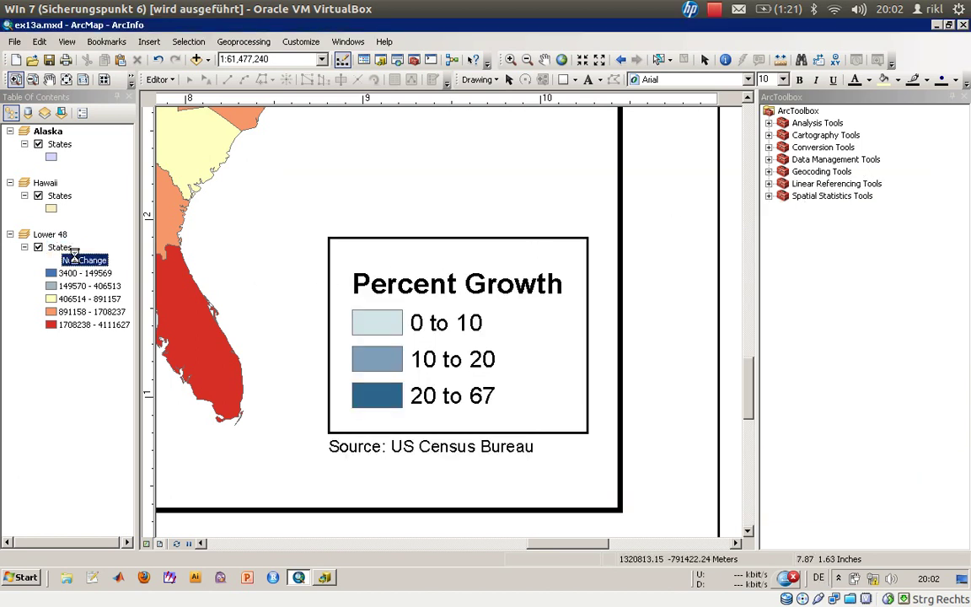
click(438, 181)
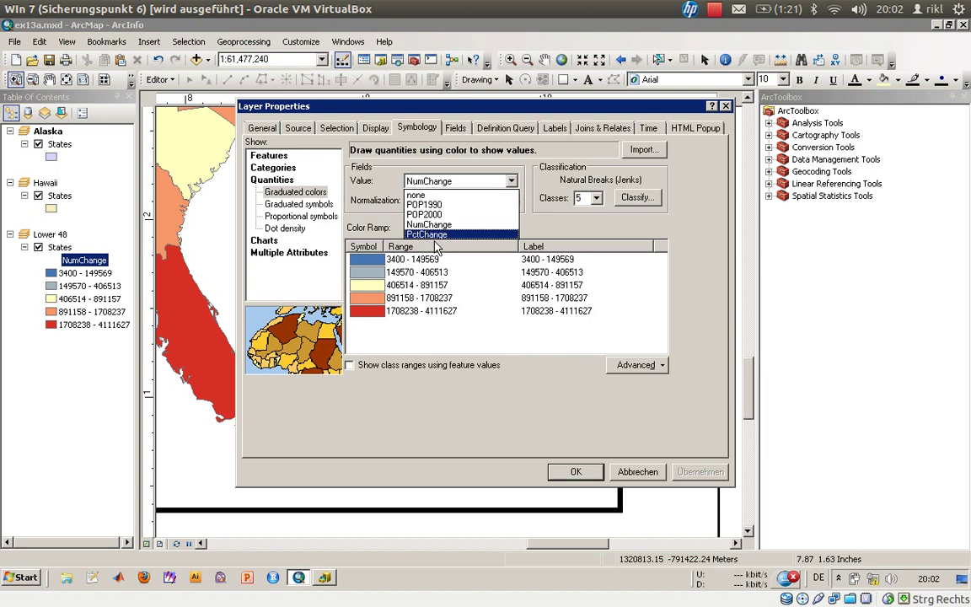
click(434, 232)
click(438, 181)
click(411, 237)
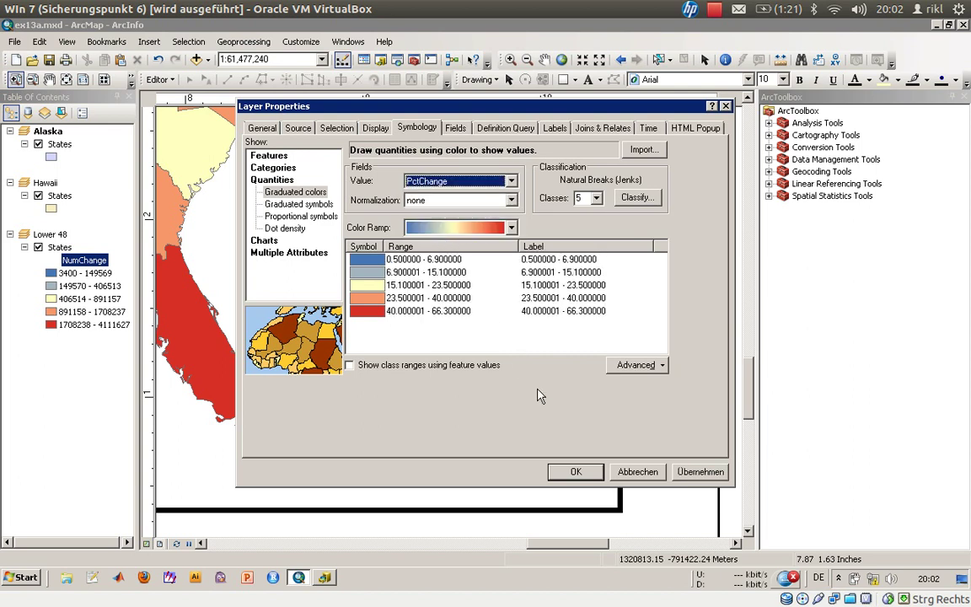
click(576, 473)
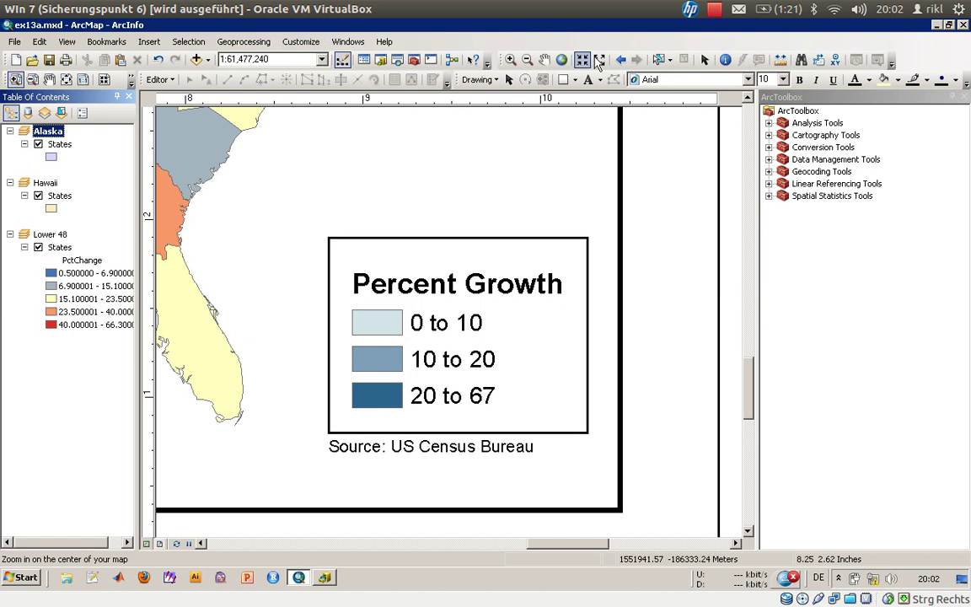
Inspect the area, frame, and size and position properties of the Percent Growth legend box
click(704, 59)
click(474, 302)
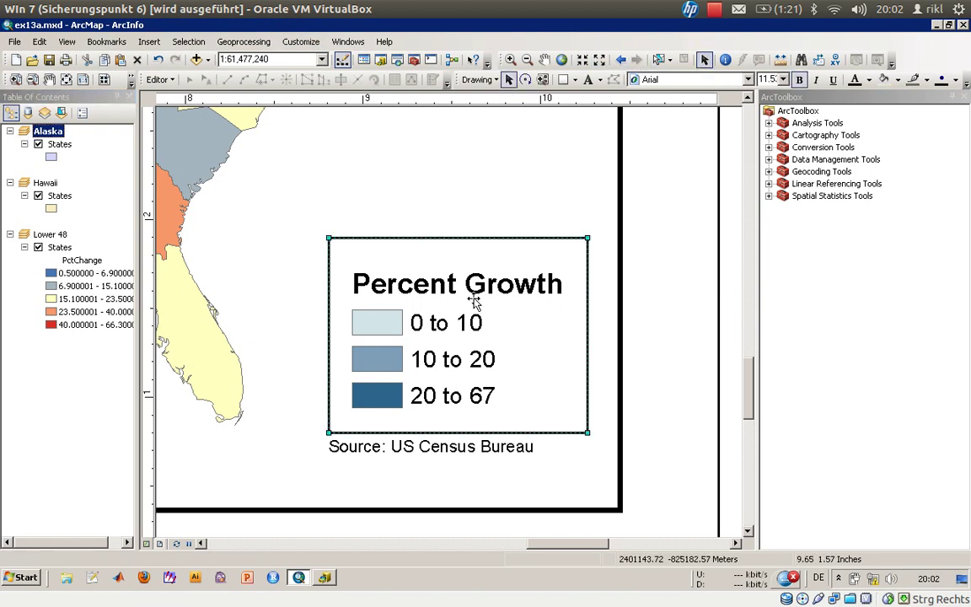
double_click(470, 326)
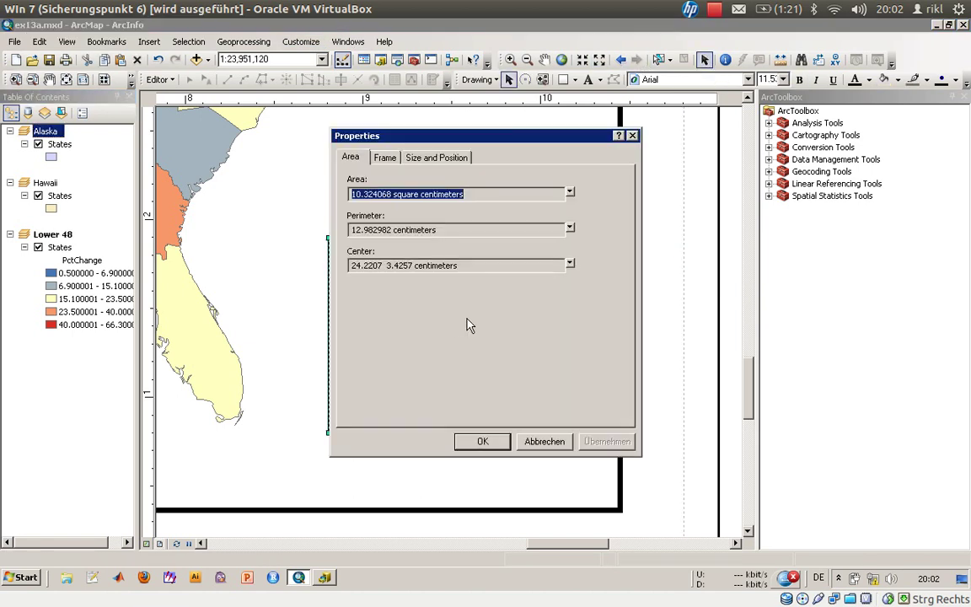
click(386, 158)
click(438, 158)
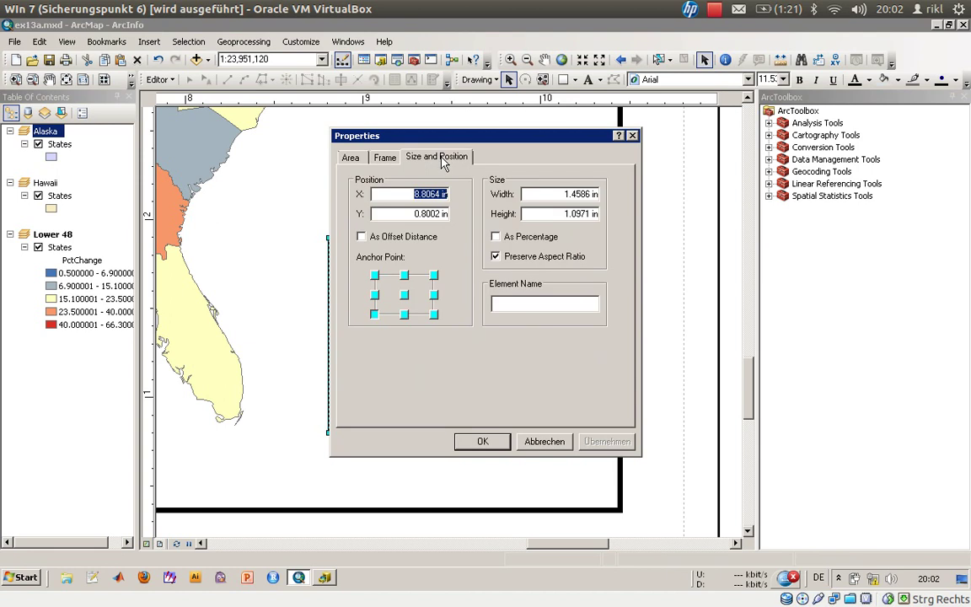
click(545, 440)
double_click(419, 358)
click(545, 447)
click(383, 451)
click(358, 257)
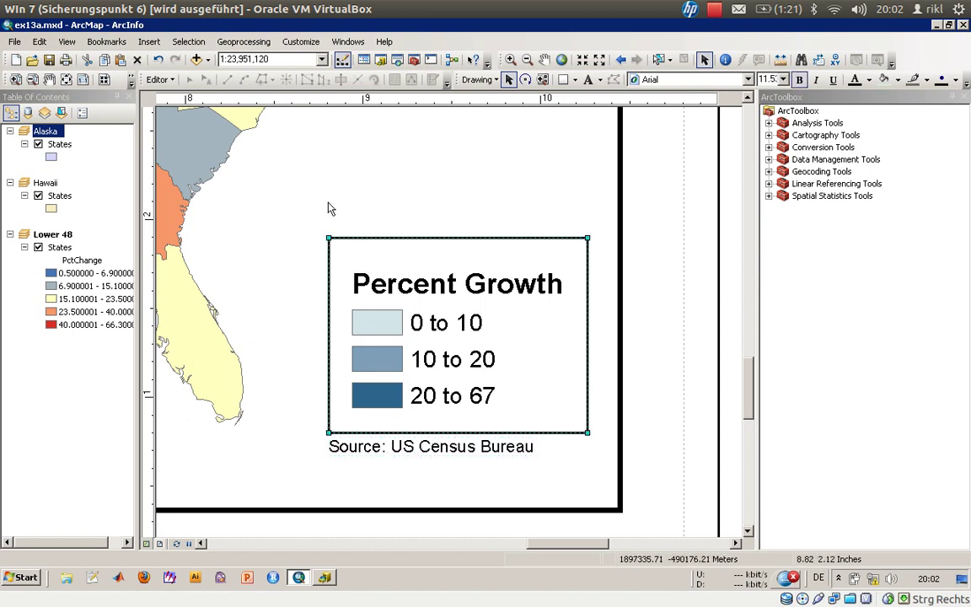
Set the graduated color classification of the Lower 48 States layer to 3 classes
double_click(59, 247)
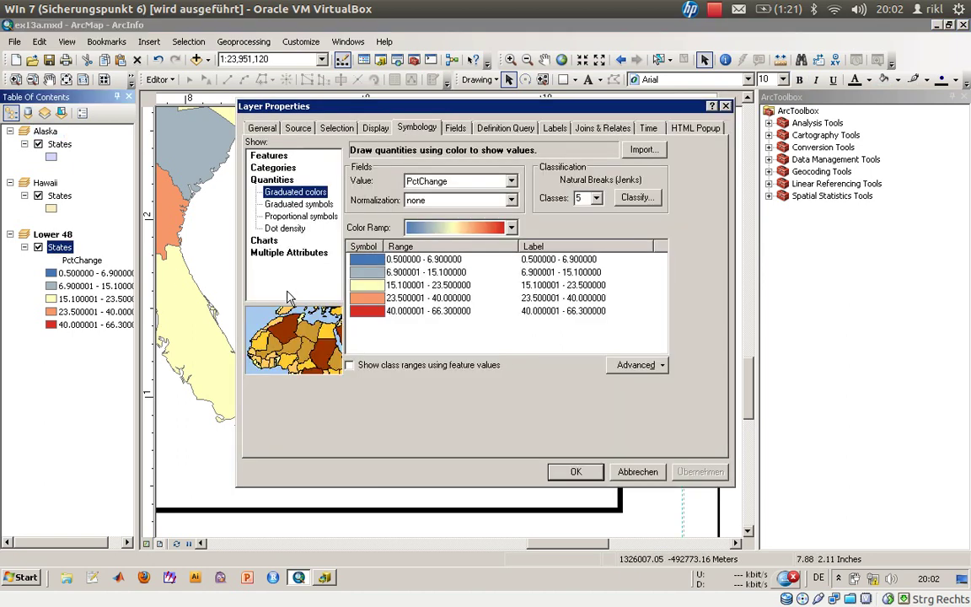
click(422, 227)
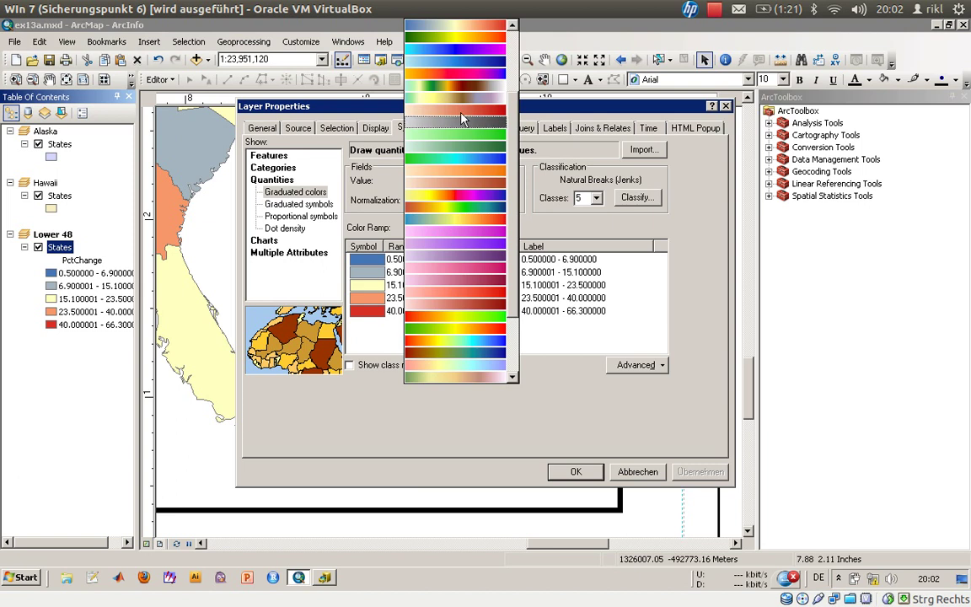
scroll(472, 194, up, 2)
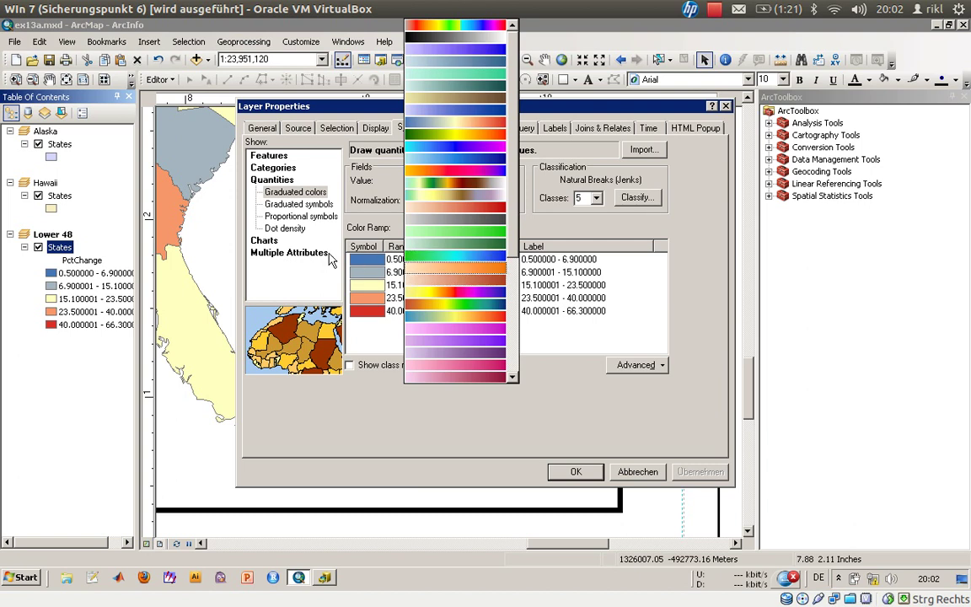
click(258, 206)
click(284, 206)
click(285, 194)
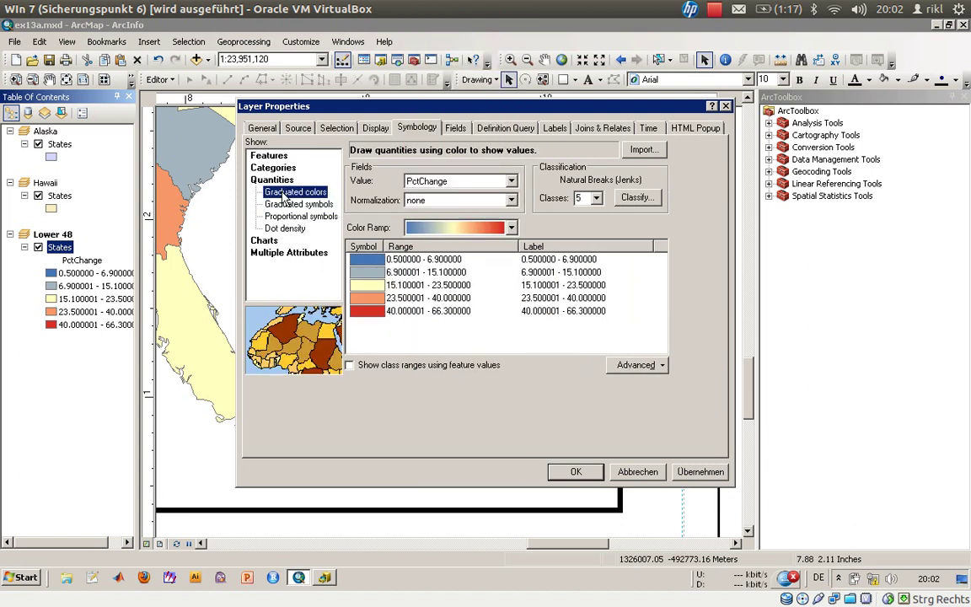
click(596, 198)
click(585, 230)
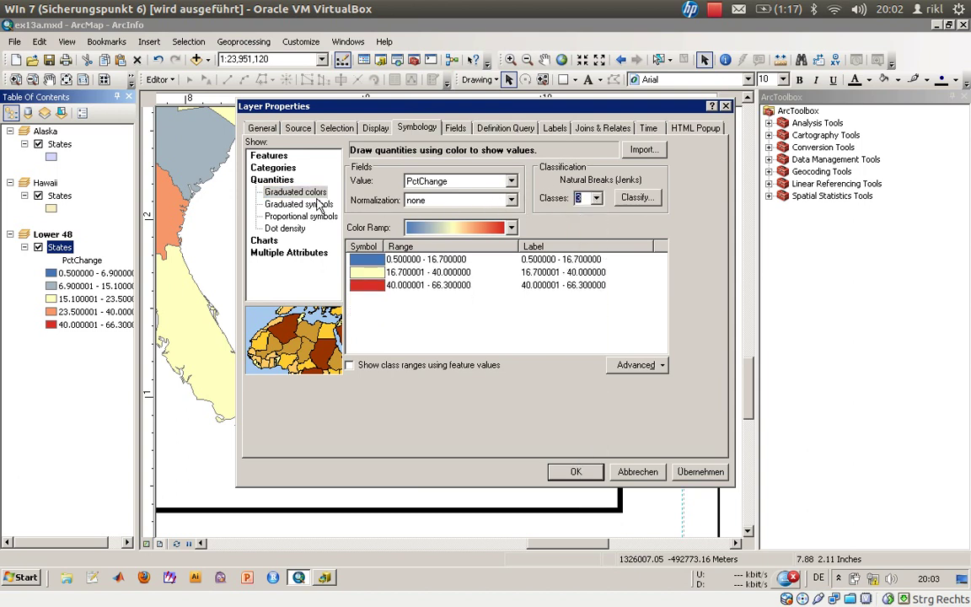
Try a pale violet to bright blue color ramp for the Lower 48 States classes
click(443, 227)
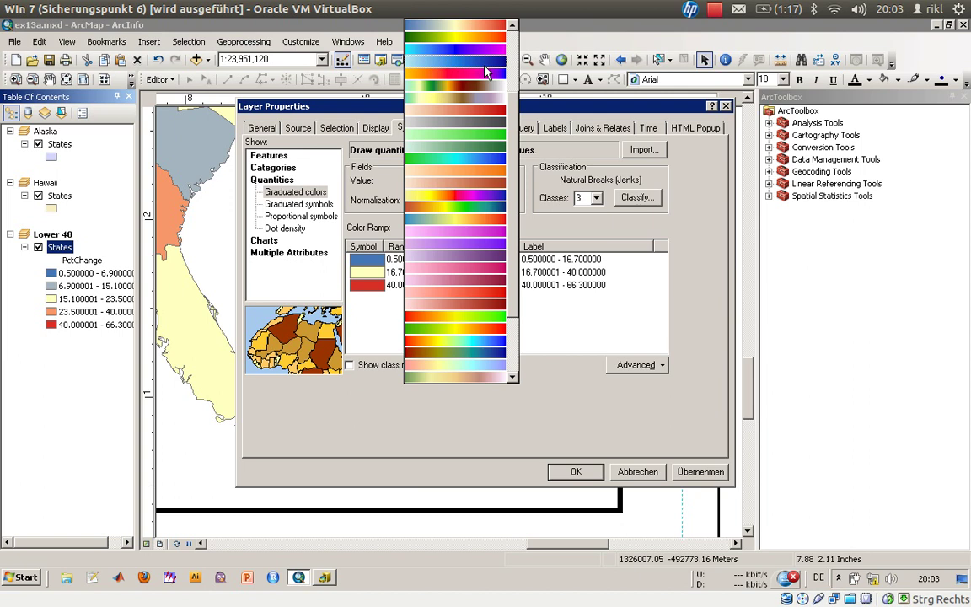
scroll(489, 63, up, 3)
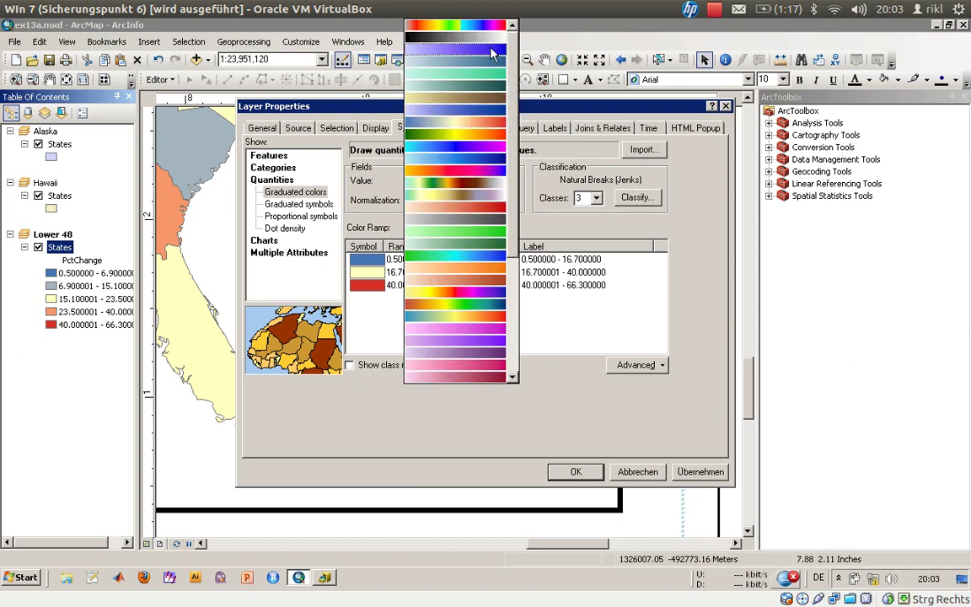
click(493, 52)
Apply a light blue to dark navy color ramp to the PctChange classes of the Lower 48 States layer
drag(434, 105, 725, 108)
click(729, 230)
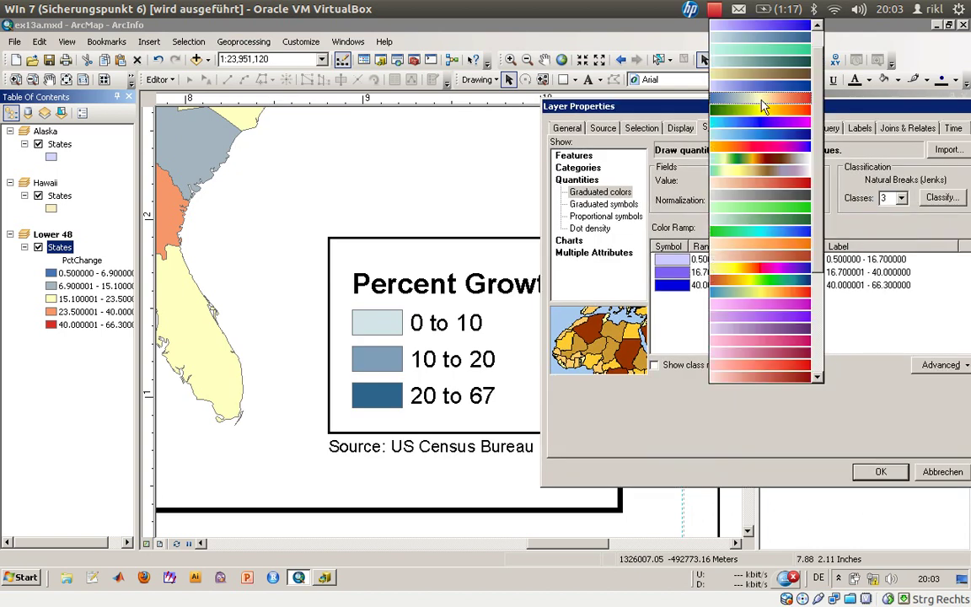
scroll(779, 150, down, 3)
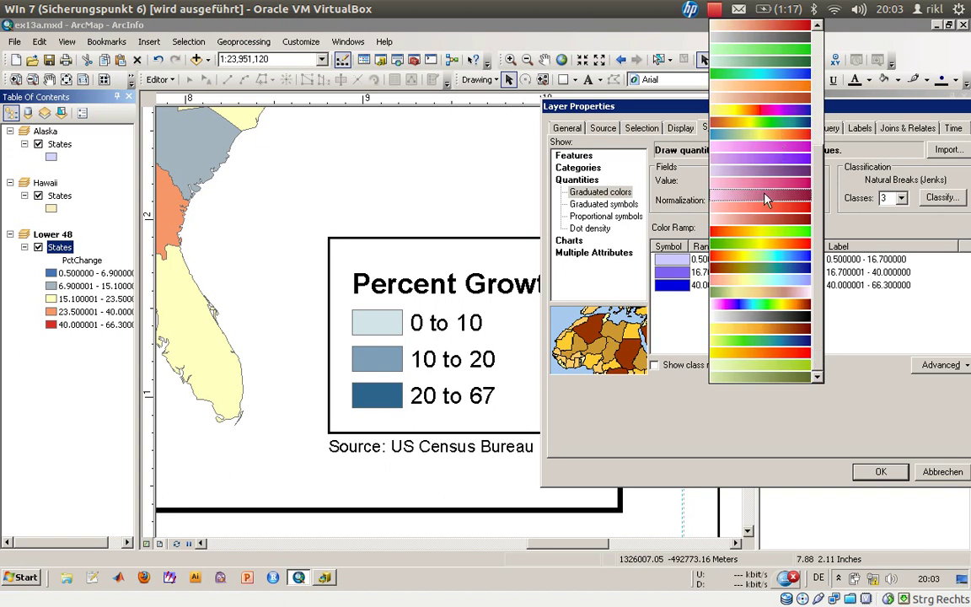
scroll(767, 199, down, 6)
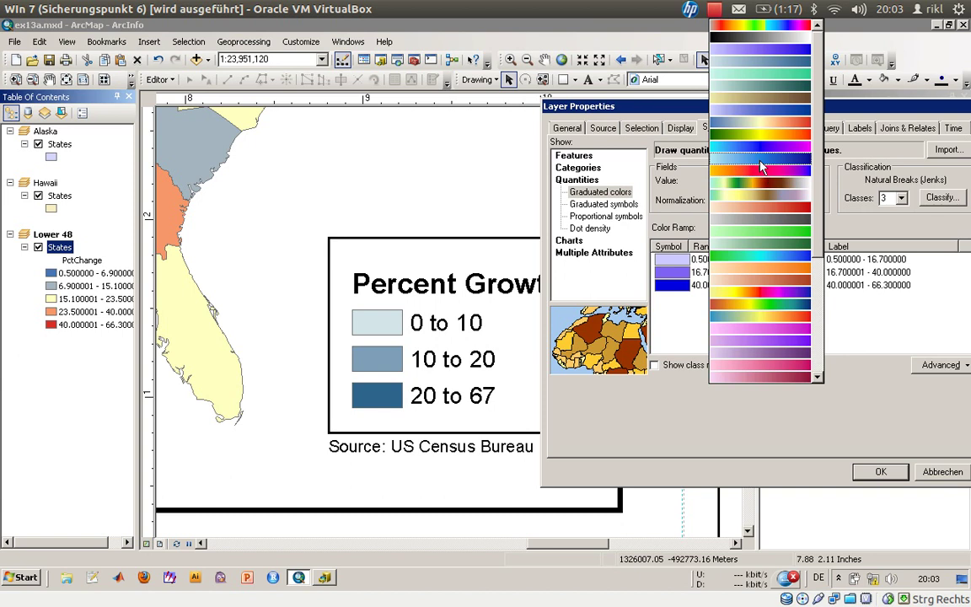
click(763, 173)
click(879, 472)
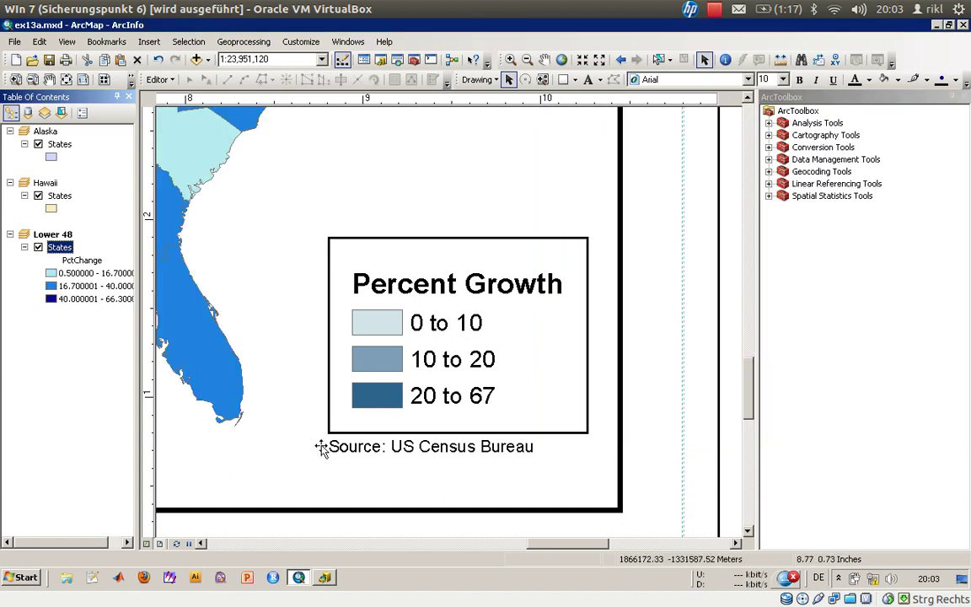
scroll(324, 445, up, 5)
scroll(316, 388, down, 2)
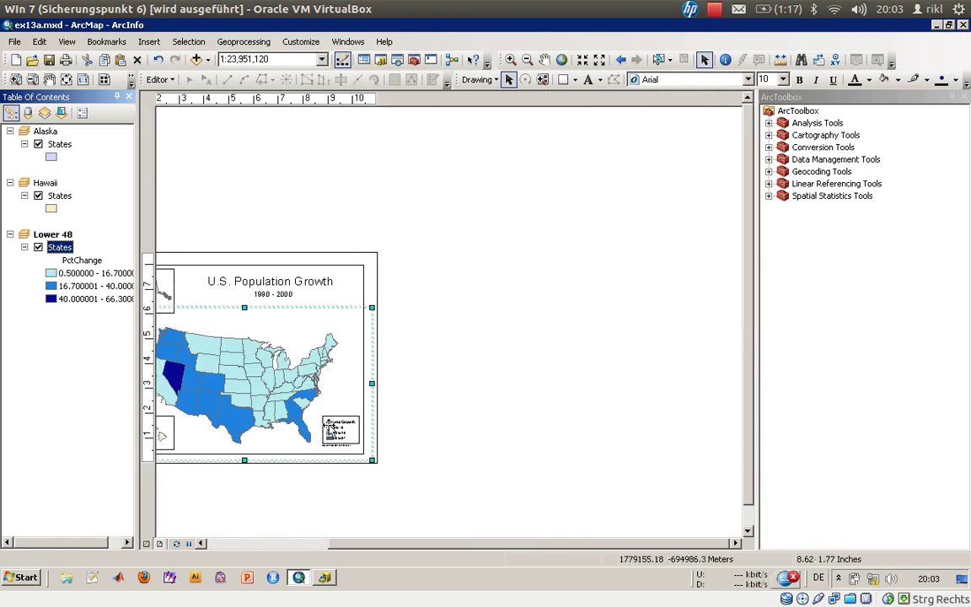
drag(538, 546, 508, 548)
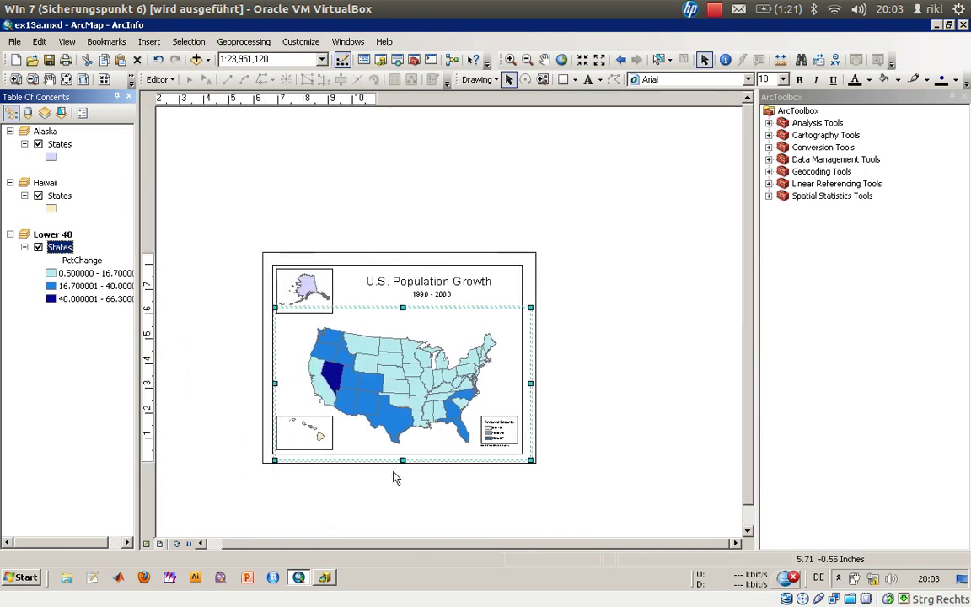